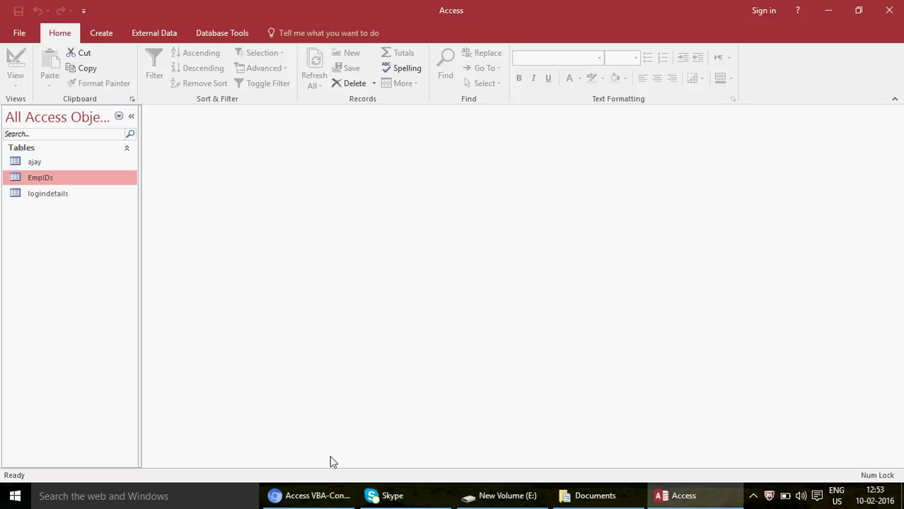
Bring the Chrome window showing the 'Access VBA-Connect Access with Excel' playlist to the front.
{"action": "left_click", "coordinate": [329, 507]}
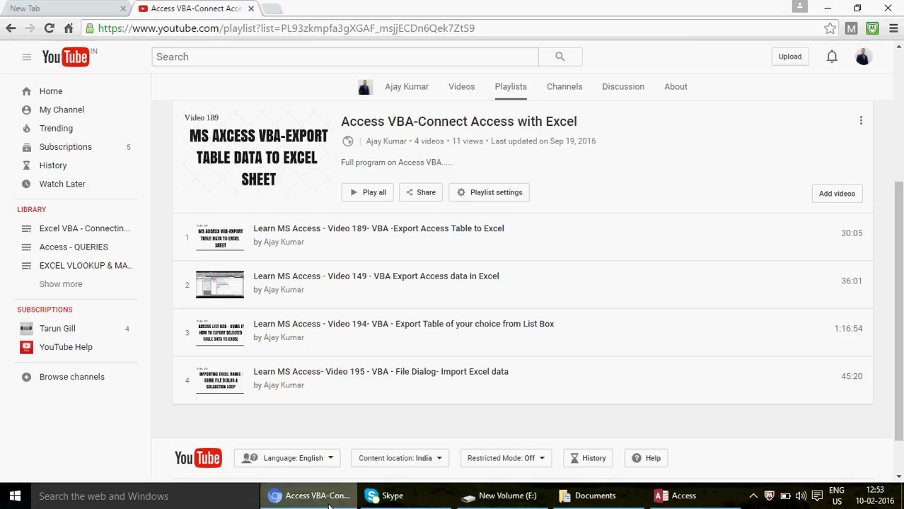
Expand YouTube's library playlists, scroll the sidebar through them, then go back to Access.
{"action": "left_click", "coordinate": [61, 284]}
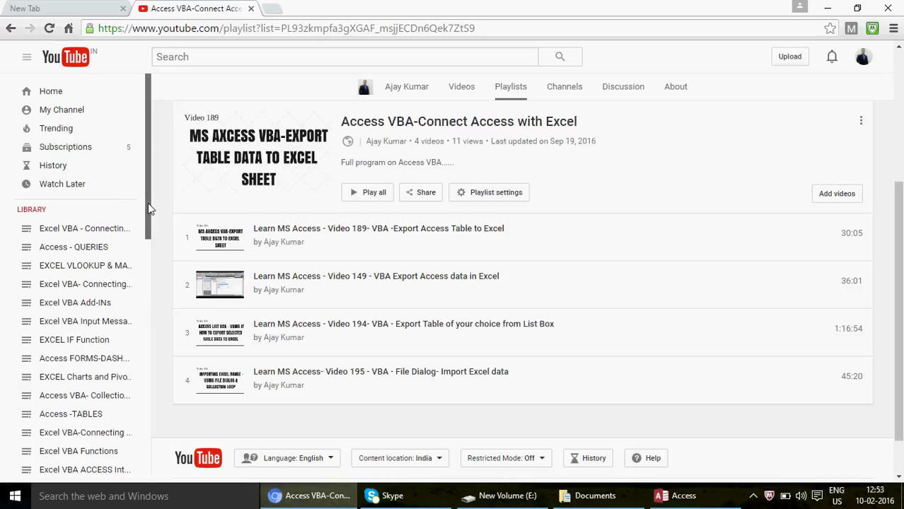
{"action": "left_click_drag", "start_coordinate": [148, 203], "coordinate": [151, 253]}
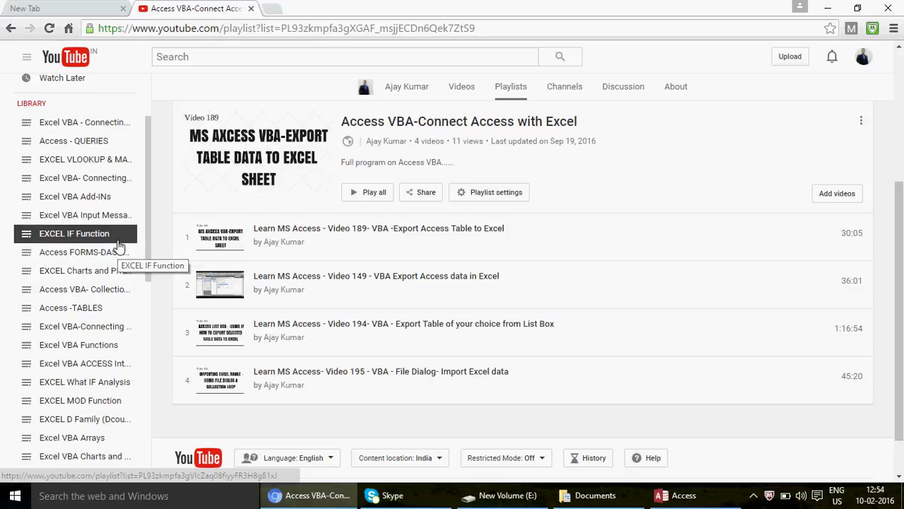
{"action": "left_click", "coordinate": [318, 502]}
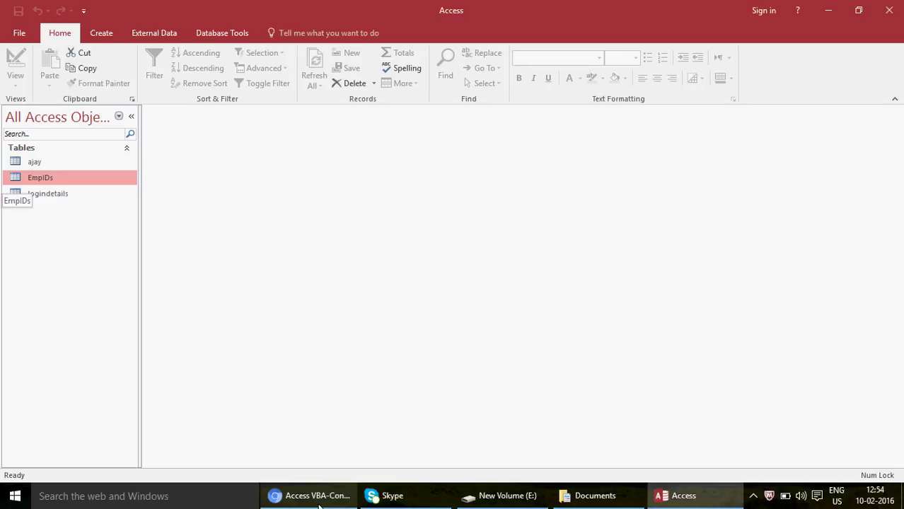
Review the EmpIDs table's records, close it, and return to the YouTube playlist.
{"action": "double_click", "coordinate": [51, 180]}
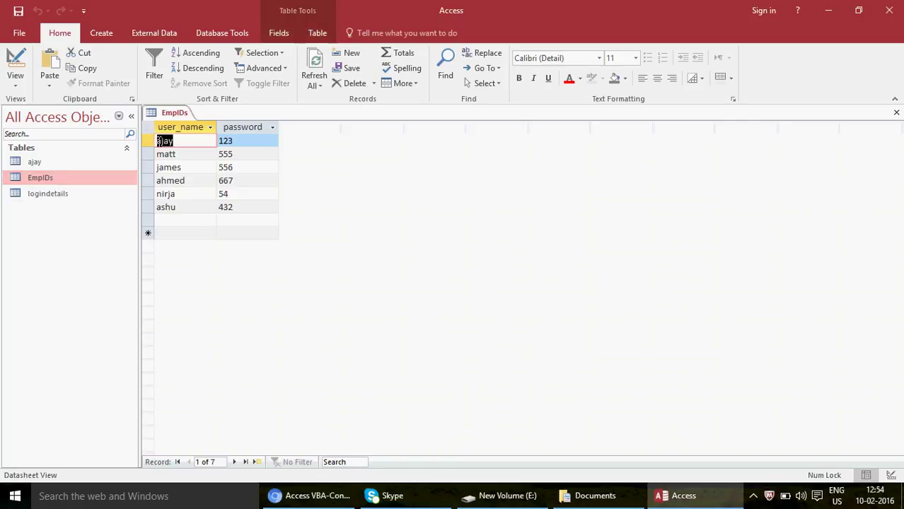
{"action": "left_click", "coordinate": [896, 114]}
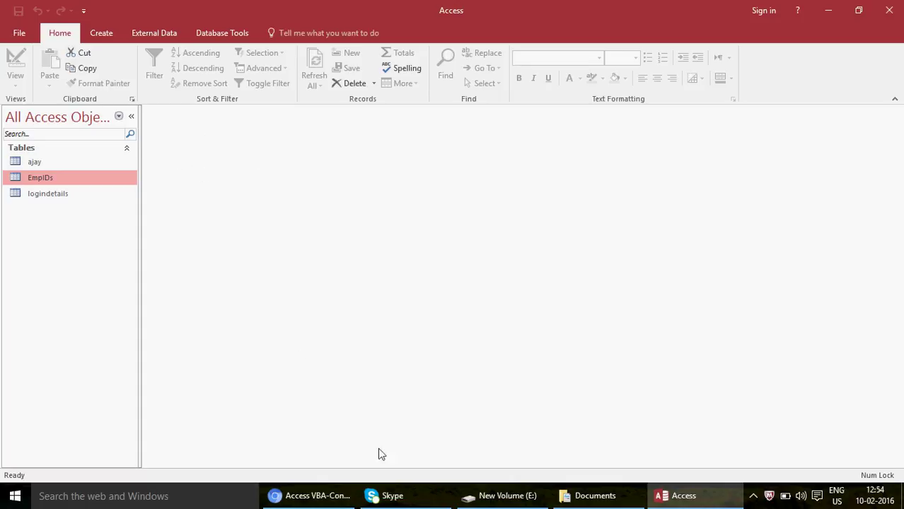
{"action": "left_click", "coordinate": [322, 500]}
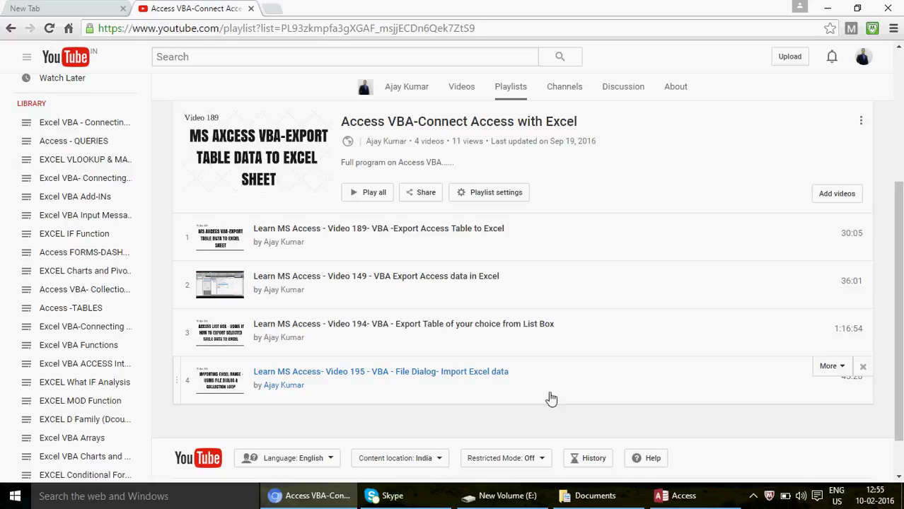
Glance at drive E in File Explorer, then bring the Access database back.
{"action": "left_click", "coordinate": [491, 501]}
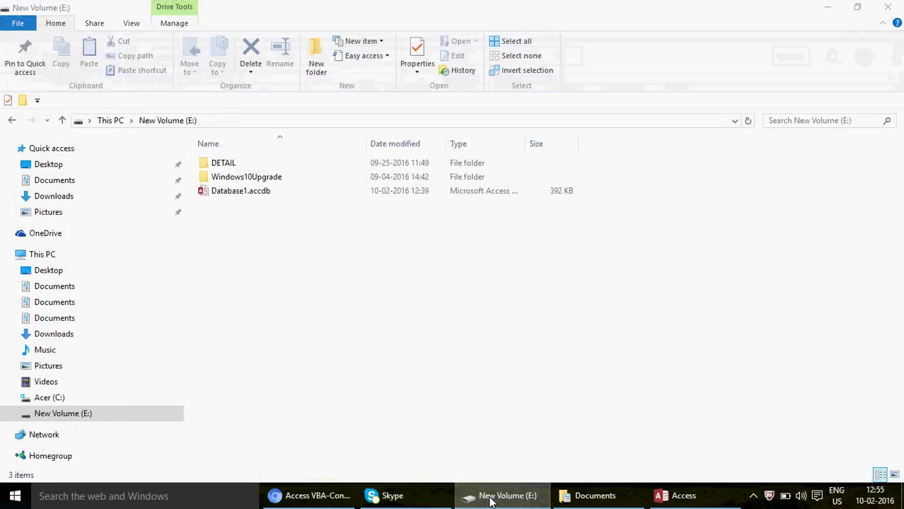
{"action": "left_click", "coordinate": [491, 500]}
{"action": "left_click", "coordinate": [696, 496]}
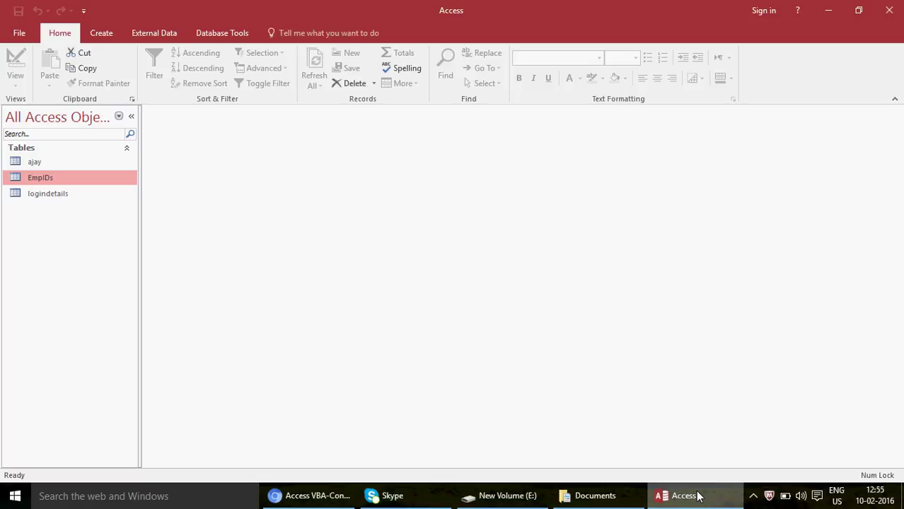
Show the Create ribbon with its form, report and macro commands.
{"action": "left_click", "coordinate": [107, 34]}
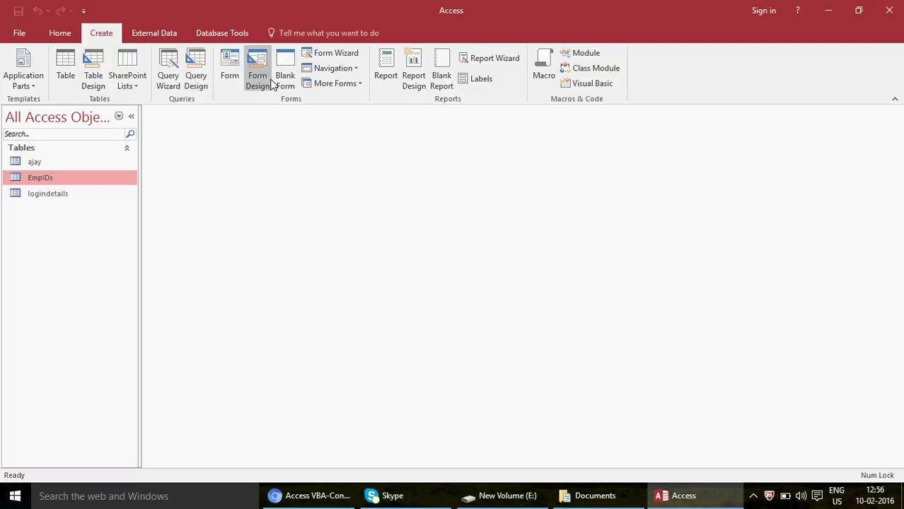
Create a new blank macro, Macro1, and drop down its Add New Action list.
{"action": "left_click", "coordinate": [542, 74]}
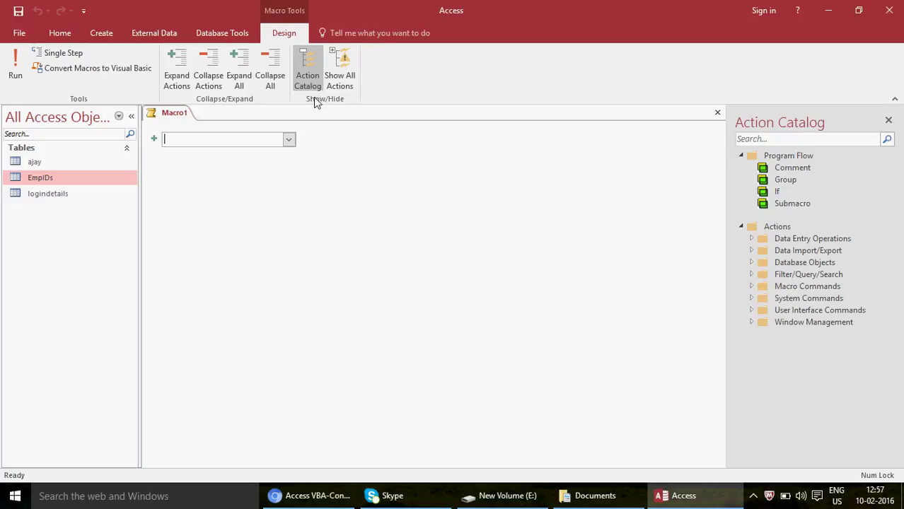
{"action": "left_click", "coordinate": [291, 140]}
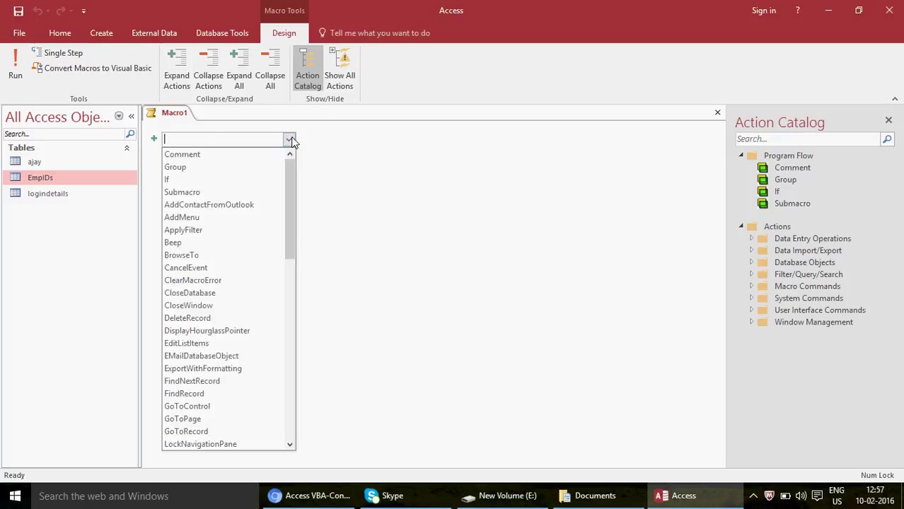
Turn on Show All Actions and add an ImportExportSpreadsheet action to Macro1.
{"action": "left_click_drag", "start_coordinate": [293, 192], "coordinate": [329, 161]}
{"action": "left_click", "coordinate": [339, 179]}
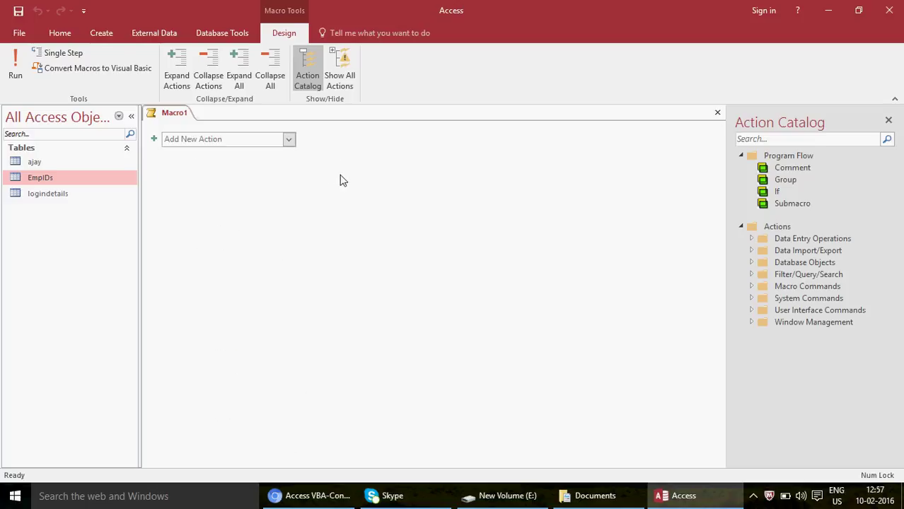
{"action": "left_click", "coordinate": [345, 74]}
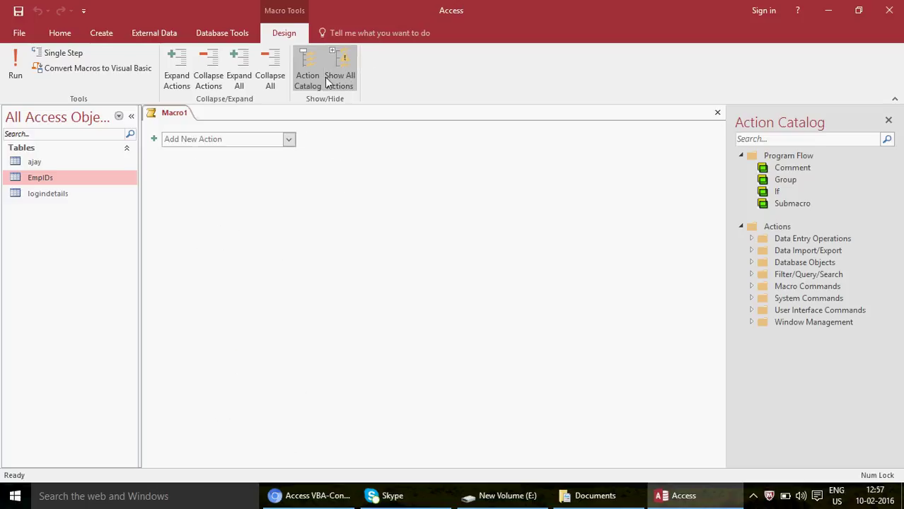
{"action": "left_click", "coordinate": [289, 139]}
{"action": "left_click_drag", "start_coordinate": [288, 194], "coordinate": [282, 176]}
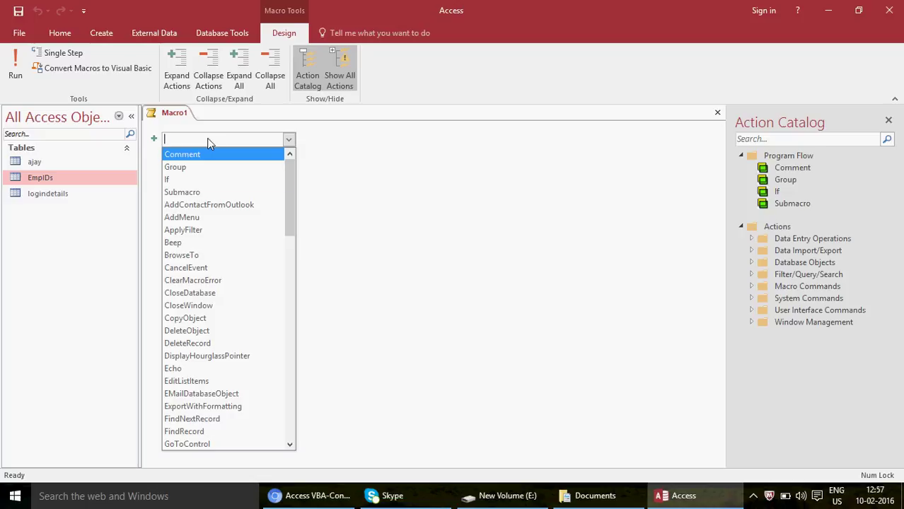
{"action": "type", "text": "ImportExportData"}
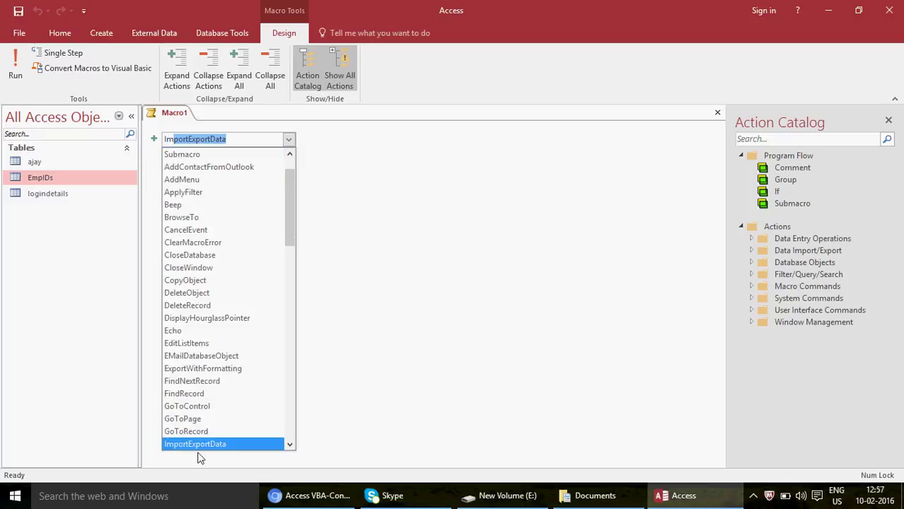
{"action": "left_click", "coordinate": [290, 447]}
{"action": "left_click", "coordinate": [291, 447]}
{"action": "left_click", "coordinate": [291, 447]}
{"action": "left_click", "coordinate": [291, 447]}
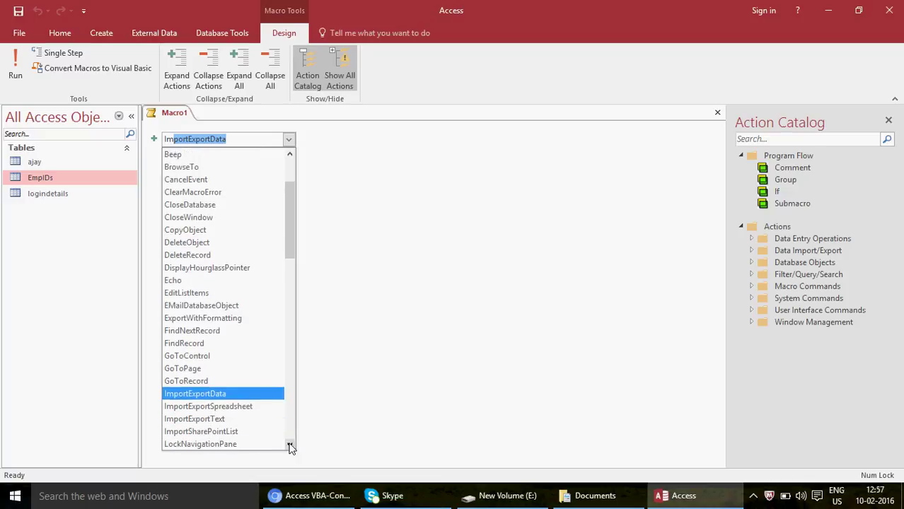
{"action": "left_click", "coordinate": [241, 408]}
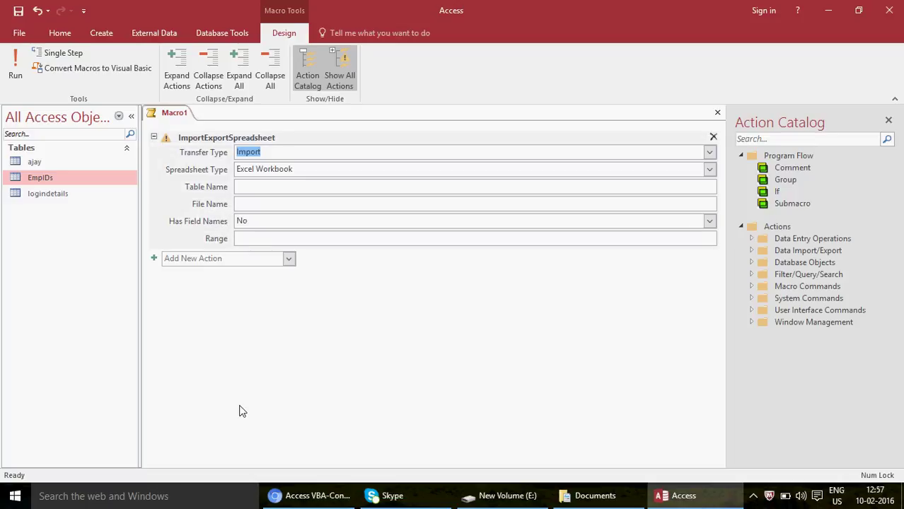
Set the ImportExportSpreadsheet action's Transfer Type to Export.
{"action": "left_click", "coordinate": [710, 154]}
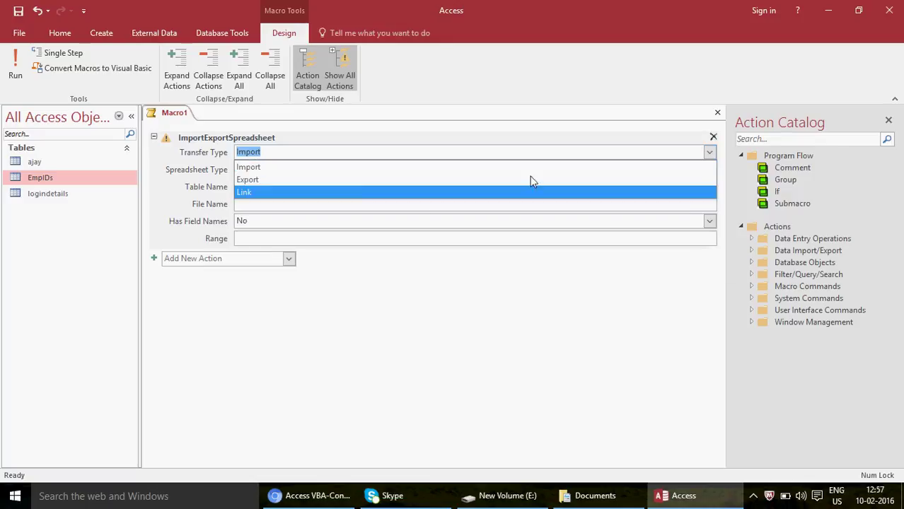
{"action": "left_click", "coordinate": [345, 179]}
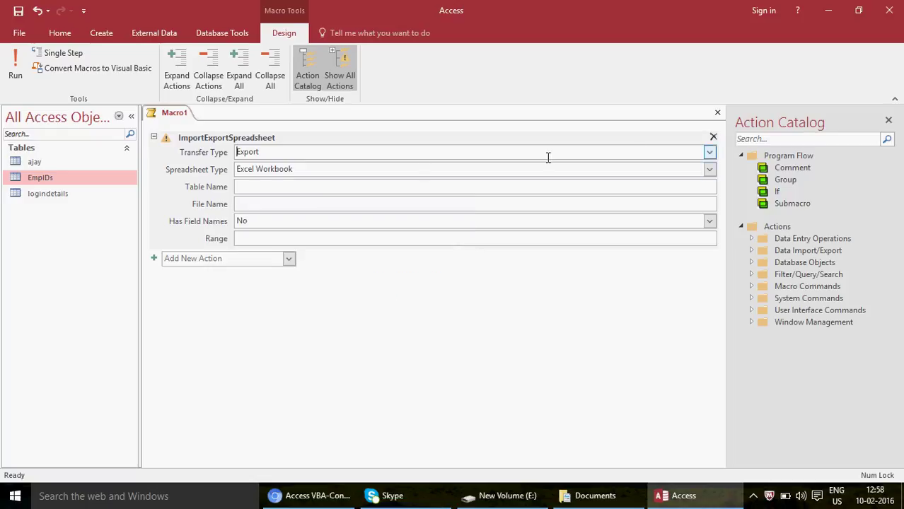
{"action": "left_click", "coordinate": [708, 152]}
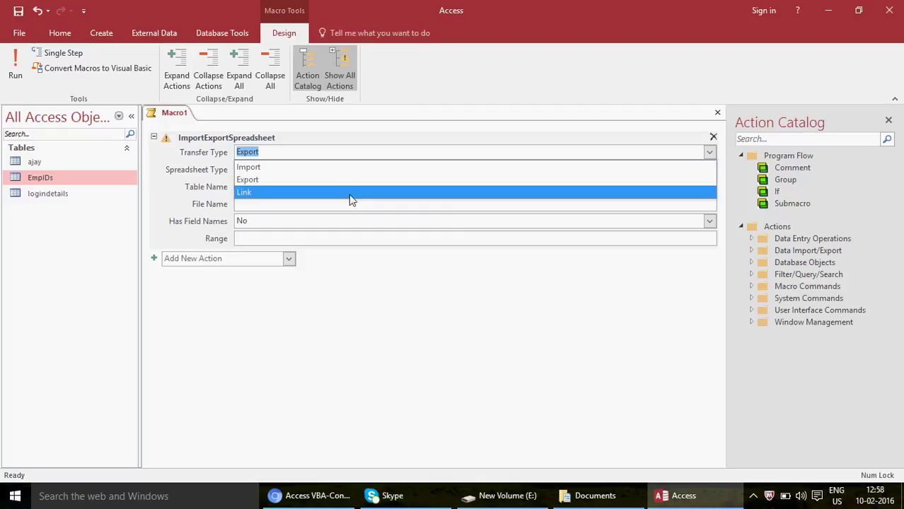
{"action": "left_click", "coordinate": [307, 181]}
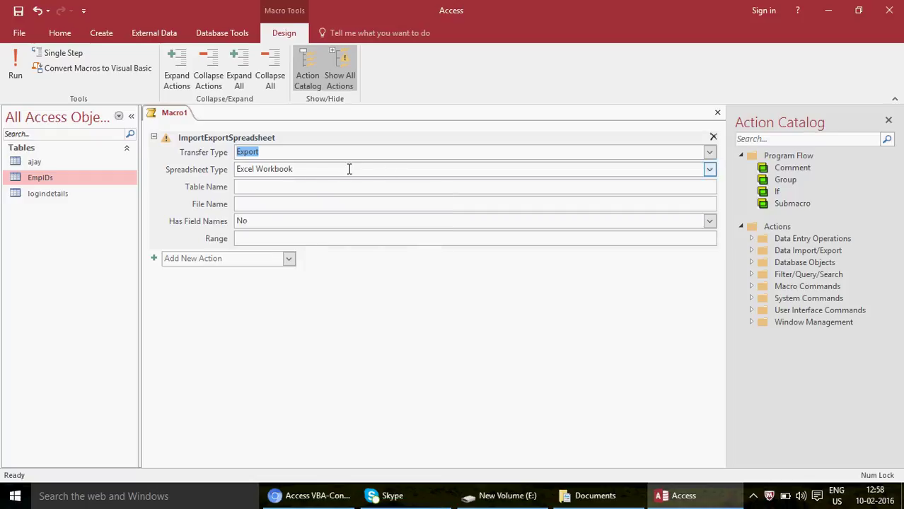
{"action": "left_click", "coordinate": [266, 187]}
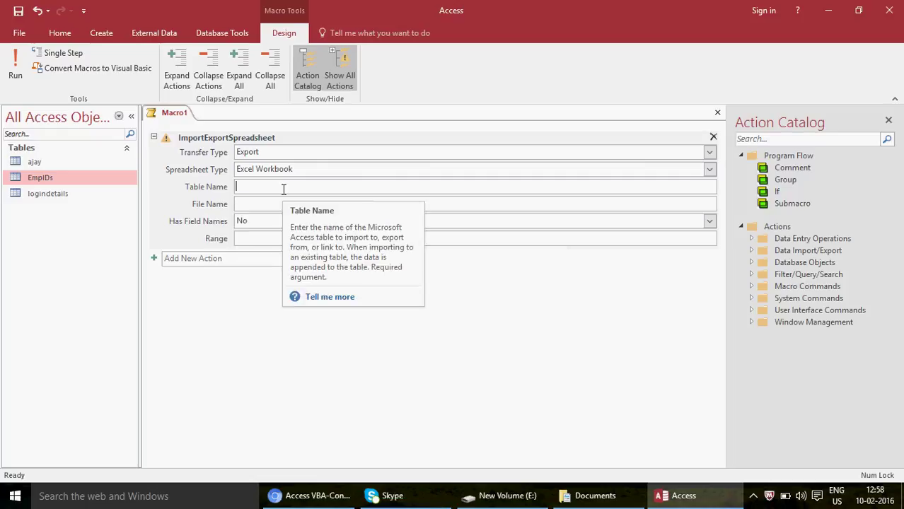
Confirm the EmpIDs table name and enter EMPIDS as the action's Table Name.
{"action": "double_click", "coordinate": [41, 177]}
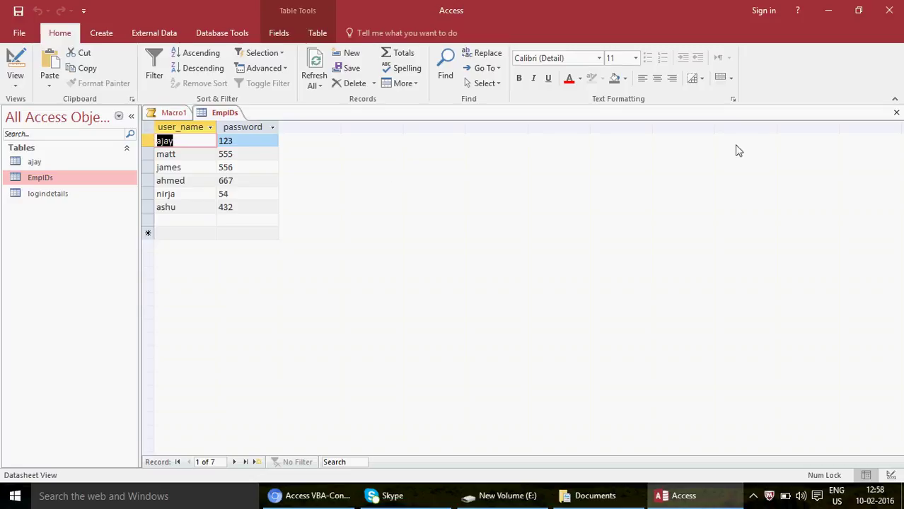
{"action": "left_click", "coordinate": [895, 113]}
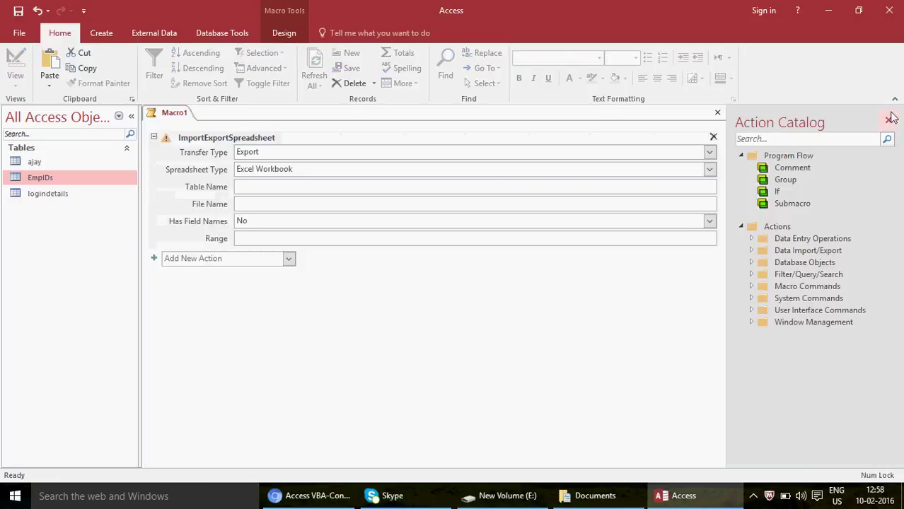
{"action": "left_click", "coordinate": [292, 187]}
{"action": "key", "text": "Caps_Lock"}
{"action": "type", "text": "EMPIDS"}
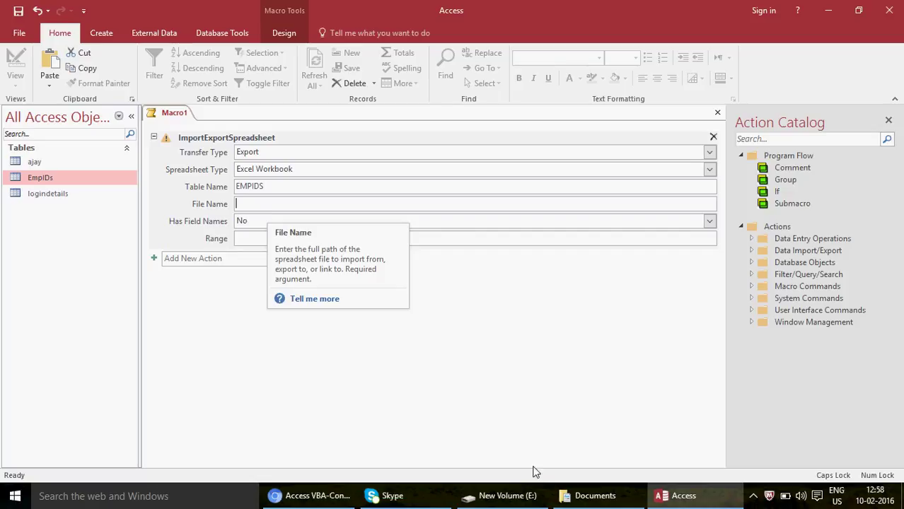
{"action": "left_click", "coordinate": [500, 496]}
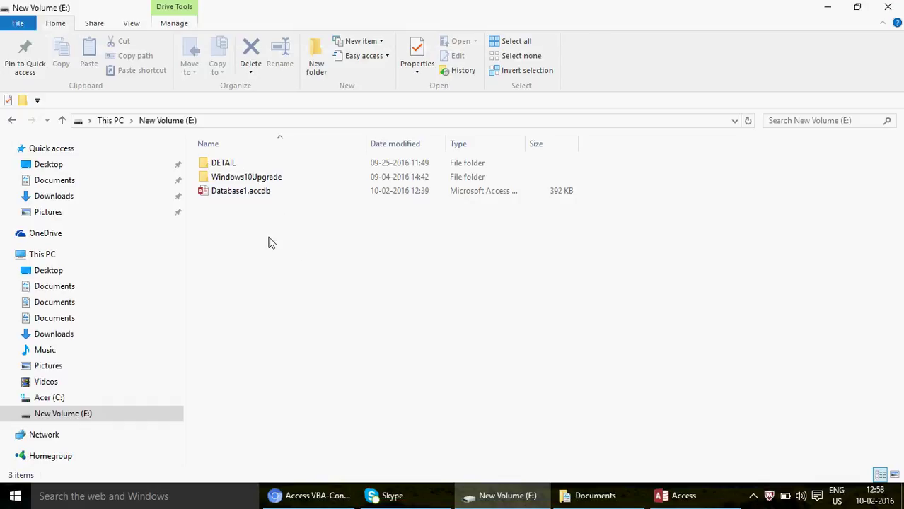
Enter E:\ABC.xlsx as the File Name and select the Has Field Names value.
{"action": "key", "text": "alt+Tab"}
{"action": "left_click", "coordinate": [272, 203]}
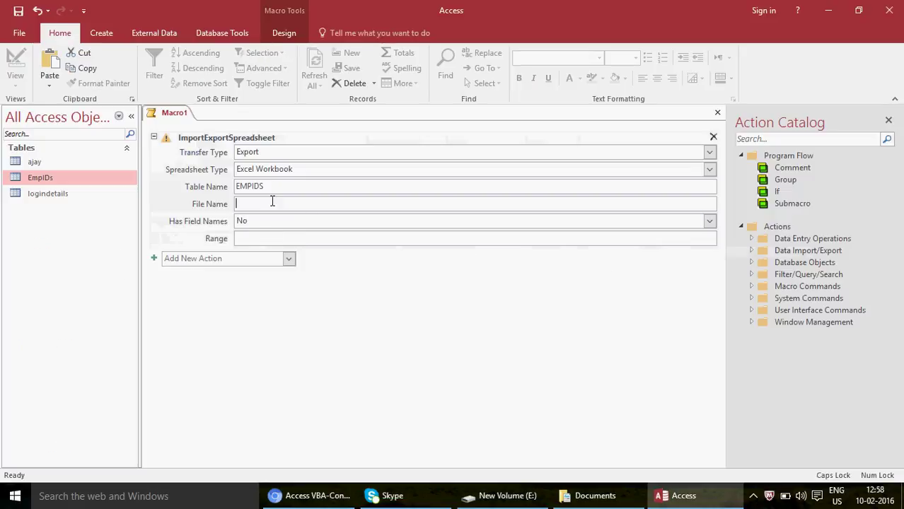
{"action": "type", "text": "E:\\"}
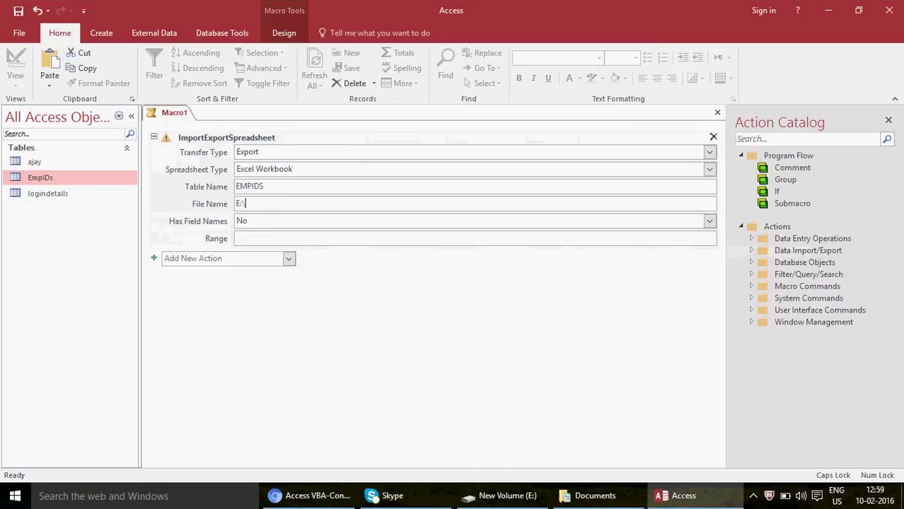
{"action": "type", "text": "ABC."}
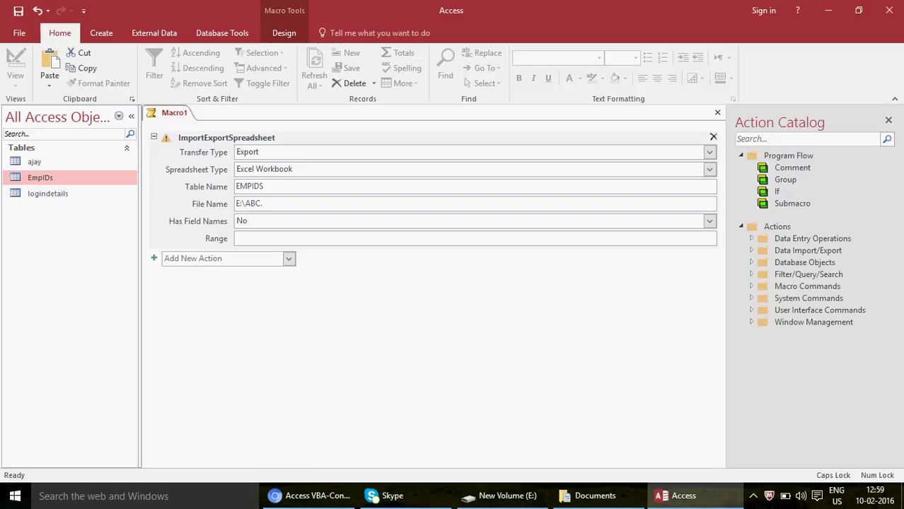
{"action": "key", "text": "Caps_Lock"}
{"action": "type", "text": ".xlsx"}
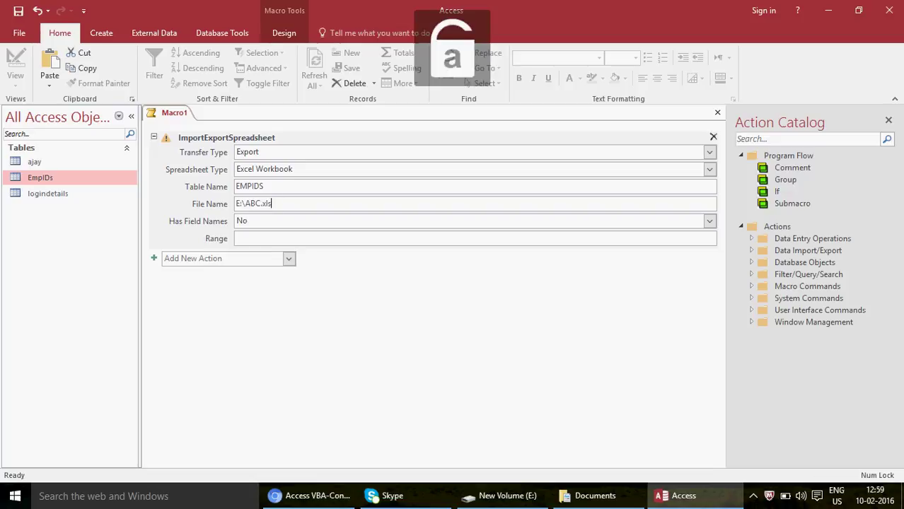
{"action": "left_click", "coordinate": [313, 187]}
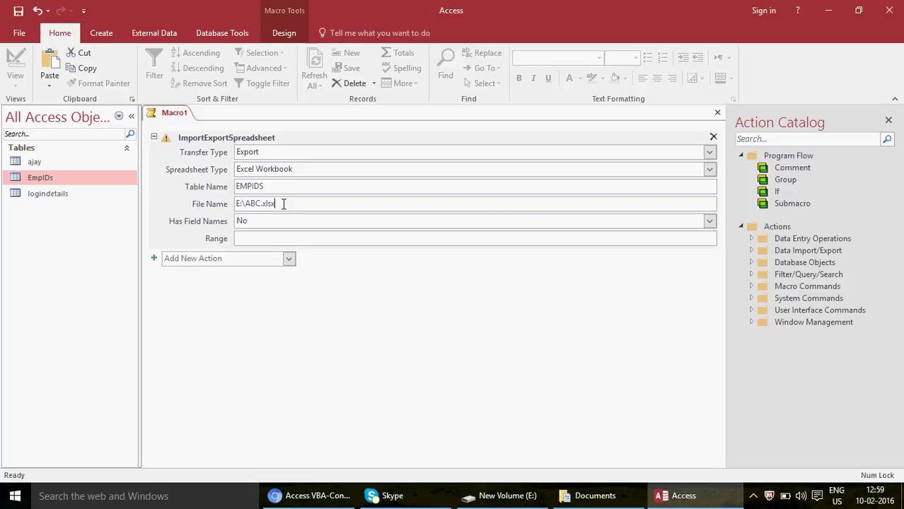
{"action": "mouse_move", "coordinate": [283, 204]}
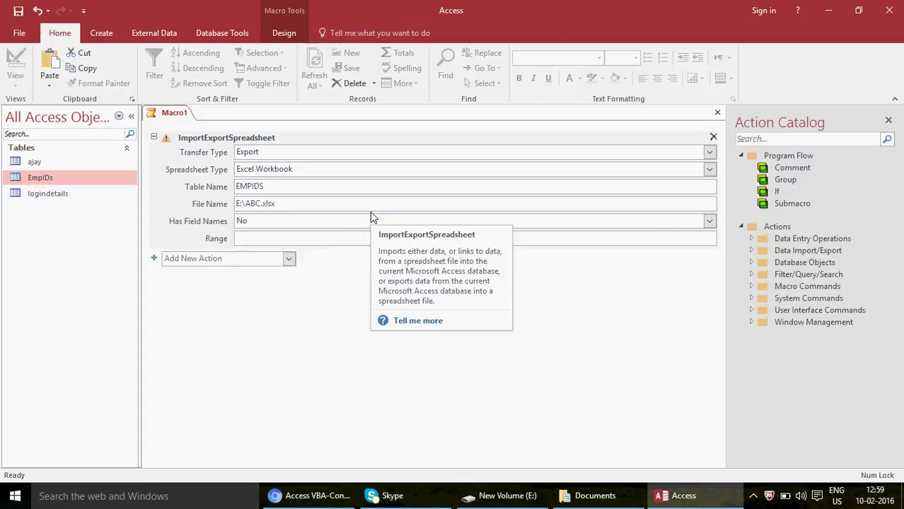
{"action": "left_click", "coordinate": [306, 220]}
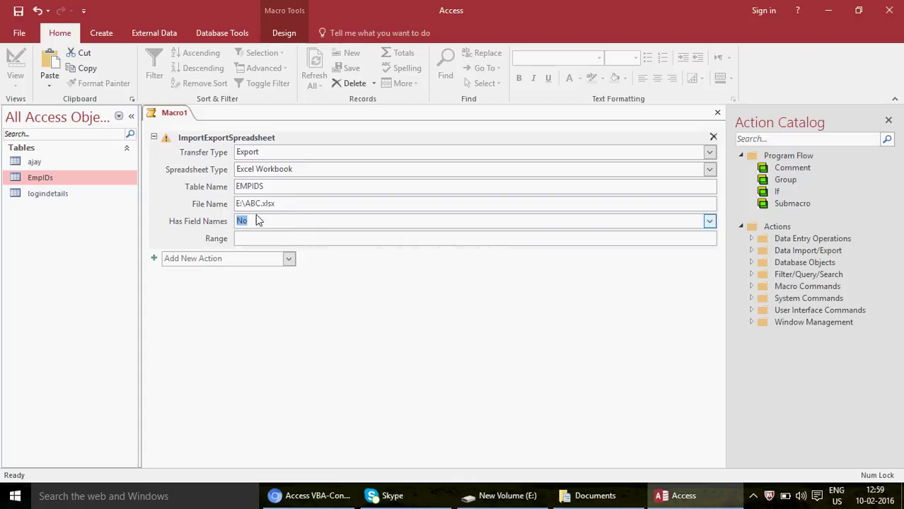
{"action": "left_click", "coordinate": [300, 204]}
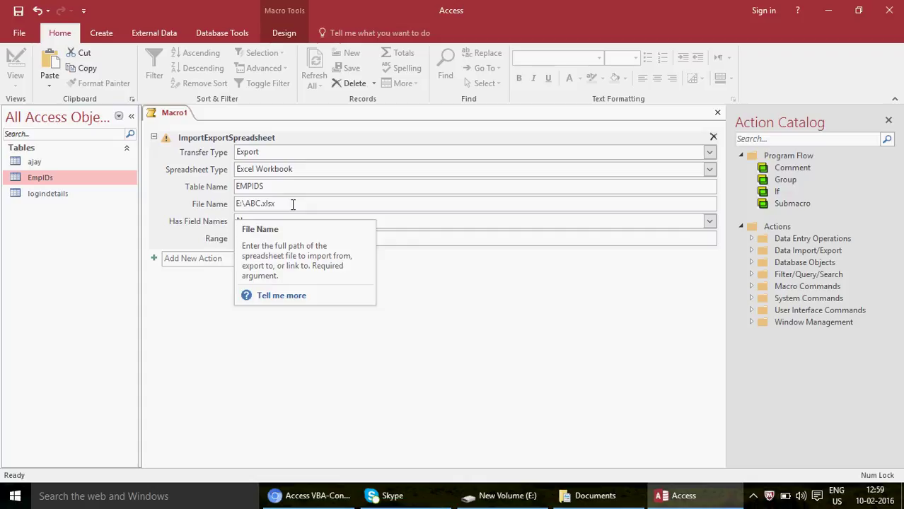
Show the desktop and open the Properties of ruchika.xlsx.
{"action": "key", "text": "super+d"}
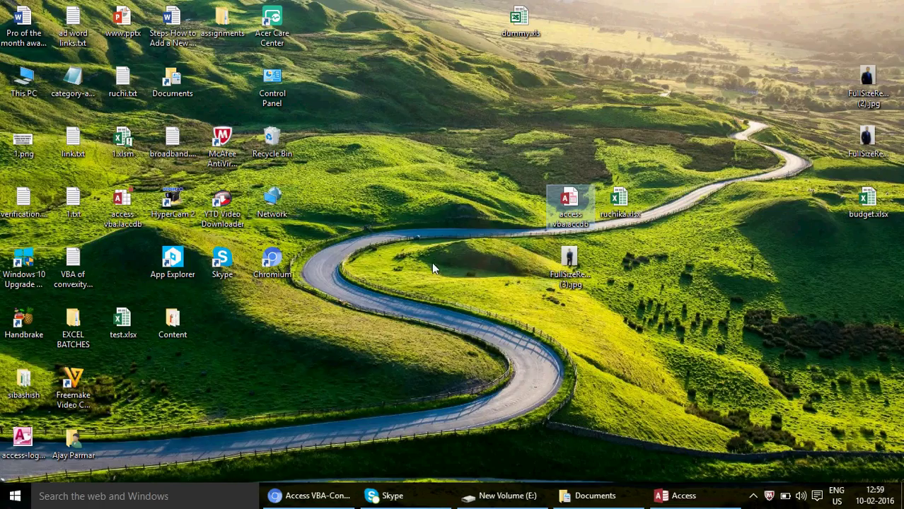
{"action": "left_click", "coordinate": [615, 204]}
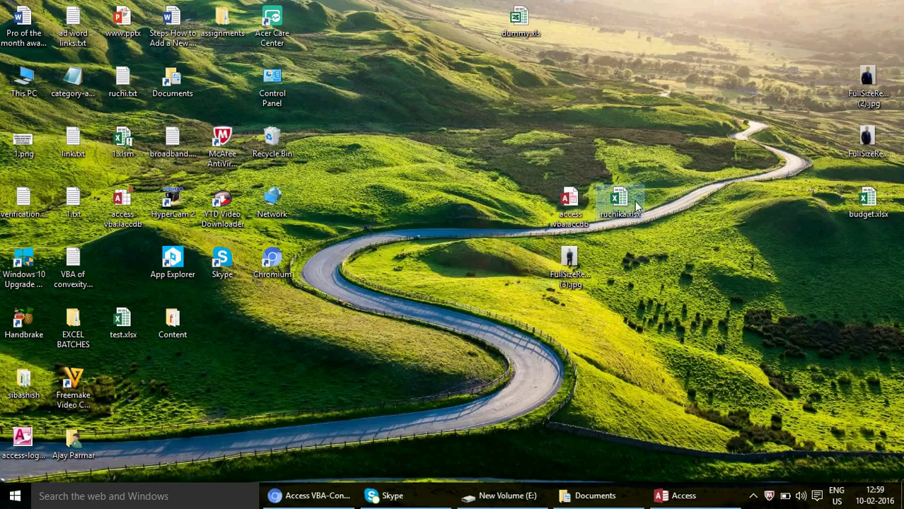
{"action": "right_click", "coordinate": [617, 202]}
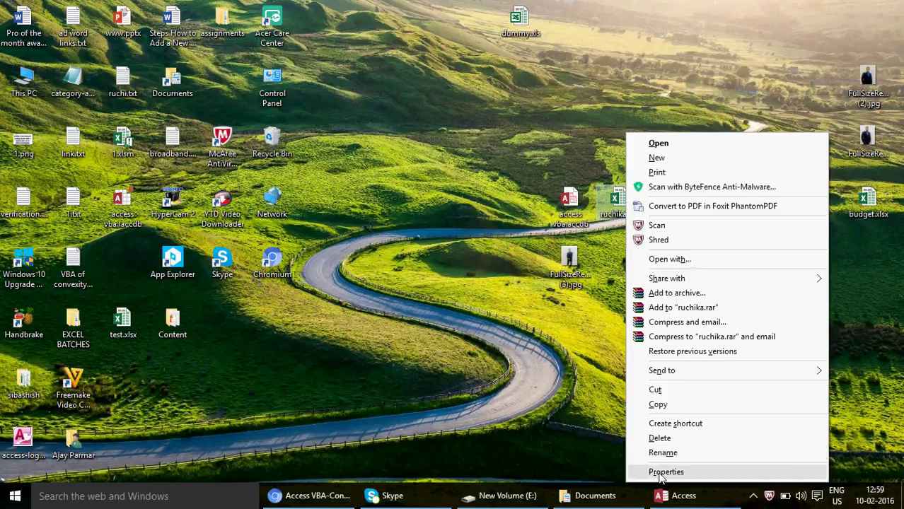
{"action": "left_click", "coordinate": [662, 471]}
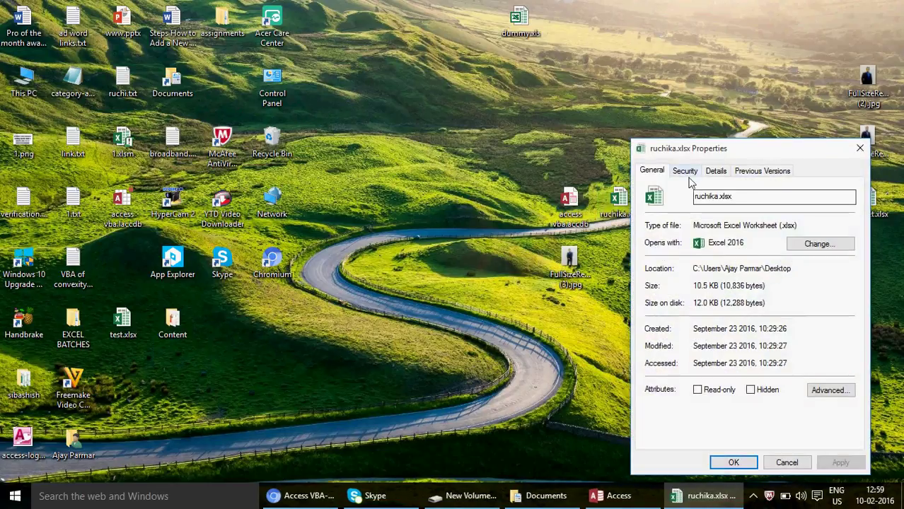
Check ruchika.xlsx's object path and desktop location on the Security and General tabs, then close Properties.
{"action": "left_click", "coordinate": [685, 171]}
{"action": "left_click_drag", "start_coordinate": [697, 190], "coordinate": [839, 190]}
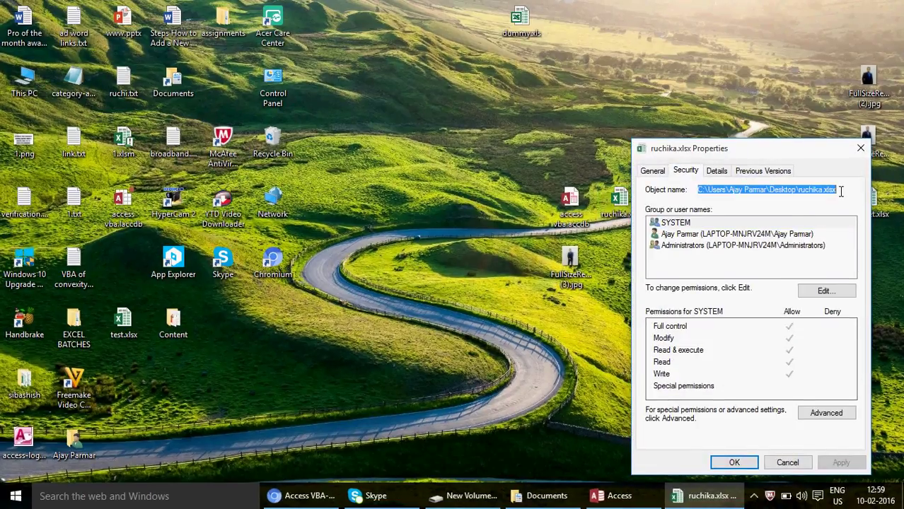
{"action": "left_click", "coordinate": [651, 170]}
{"action": "left_click_drag", "start_coordinate": [695, 269], "coordinate": [791, 267]}
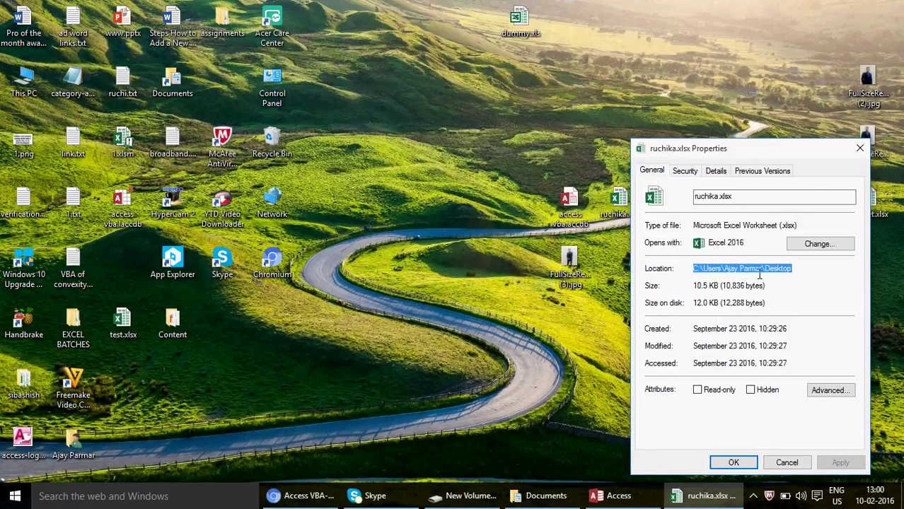
{"action": "left_click", "coordinate": [683, 171]}
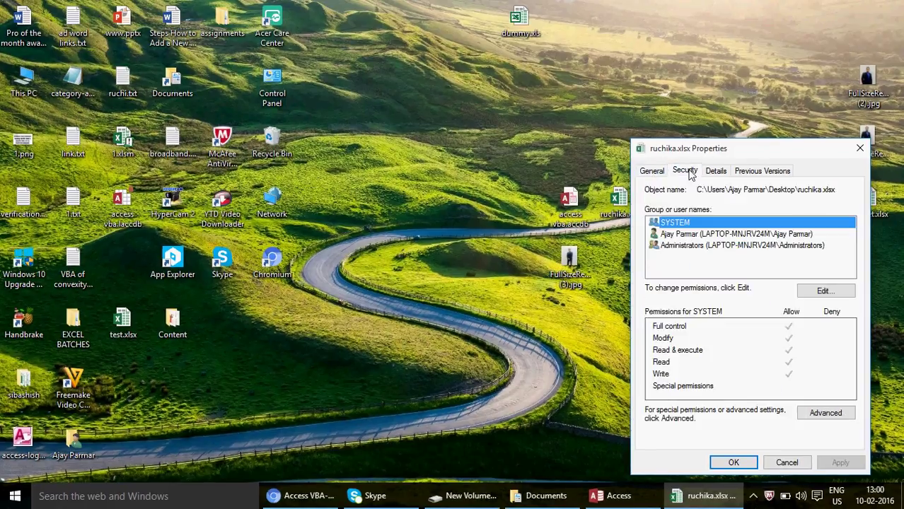
{"action": "left_click_drag", "start_coordinate": [697, 190], "coordinate": [839, 190]}
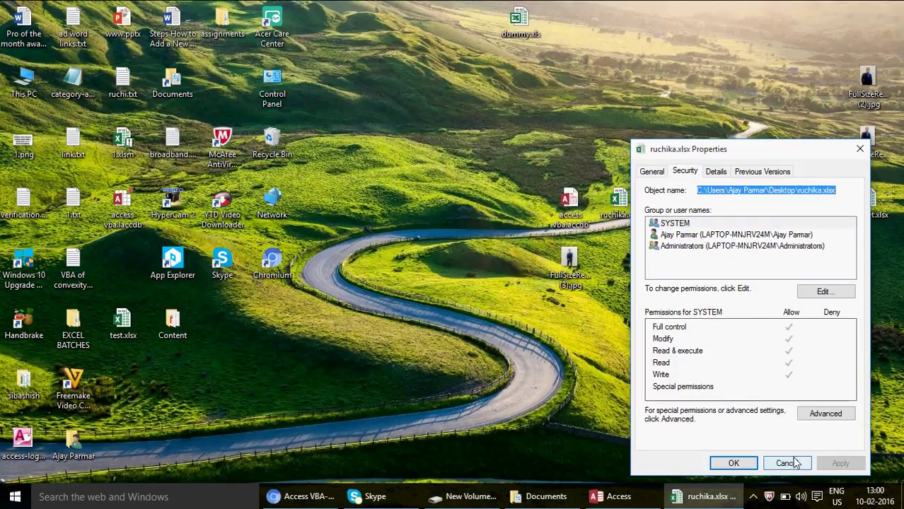
{"action": "left_click", "coordinate": [748, 467]}
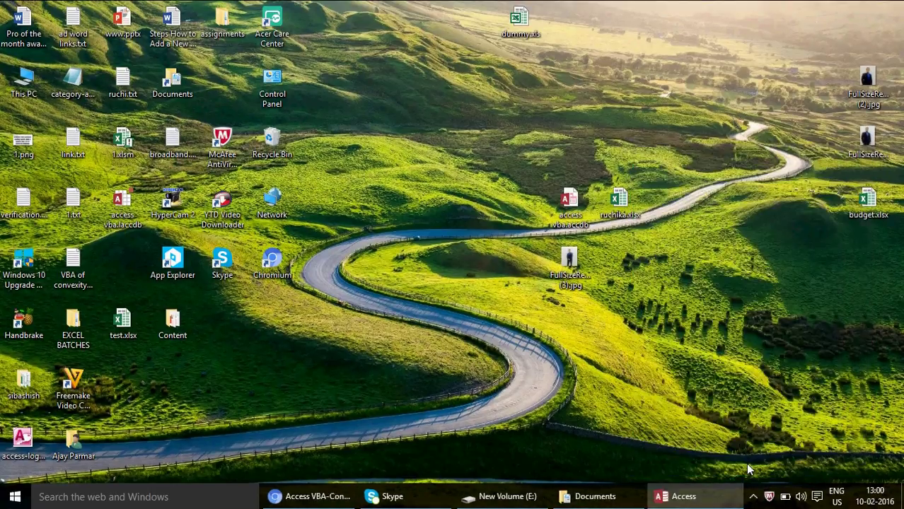
Back in the Access macro, set Has Field Names to Yes, leaving Range blank.
{"action": "left_click", "coordinate": [682, 502]}
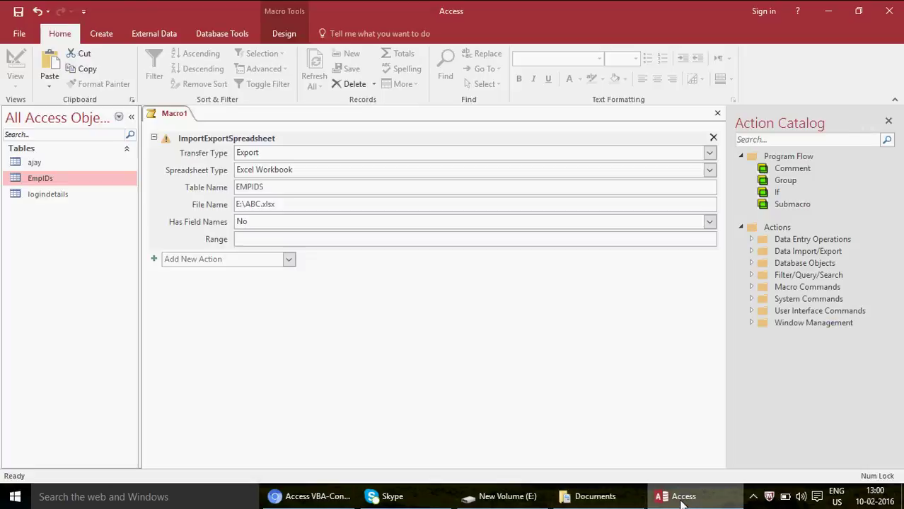
{"action": "left_click", "coordinate": [309, 222]}
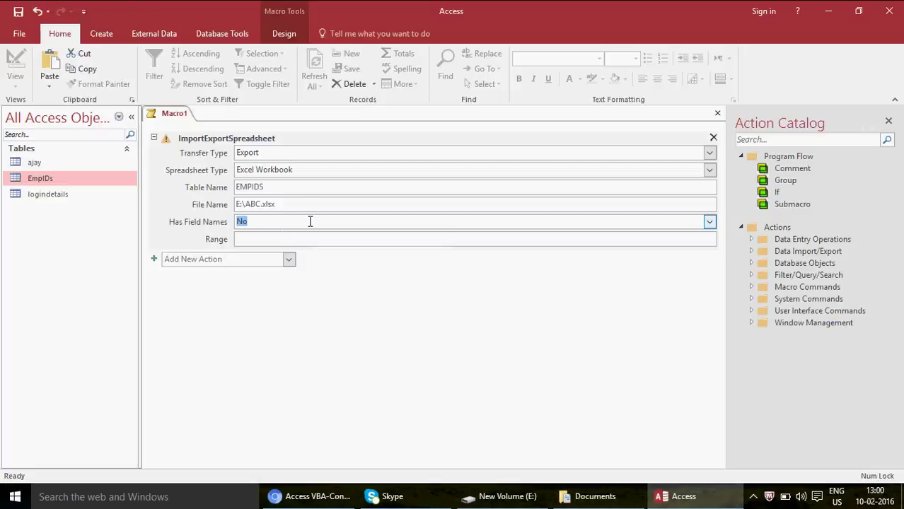
{"action": "left_click", "coordinate": [710, 222]}
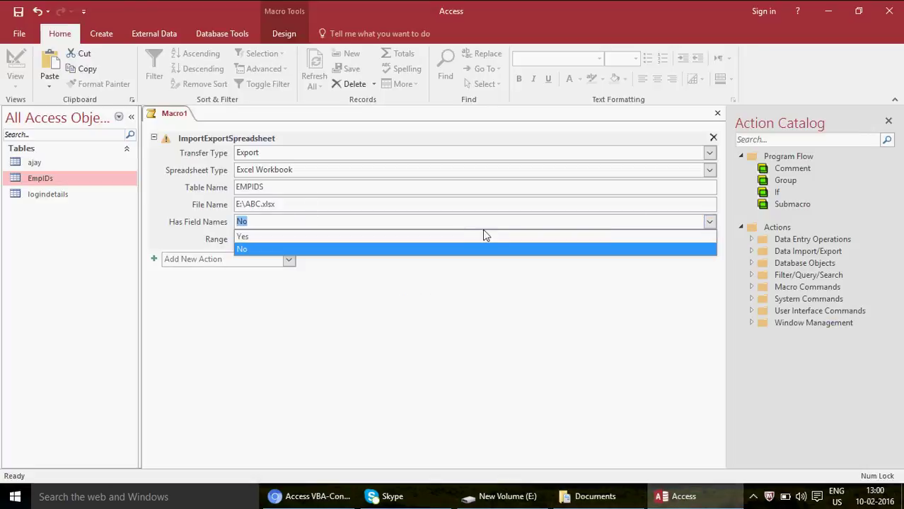
{"action": "left_click", "coordinate": [475, 236]}
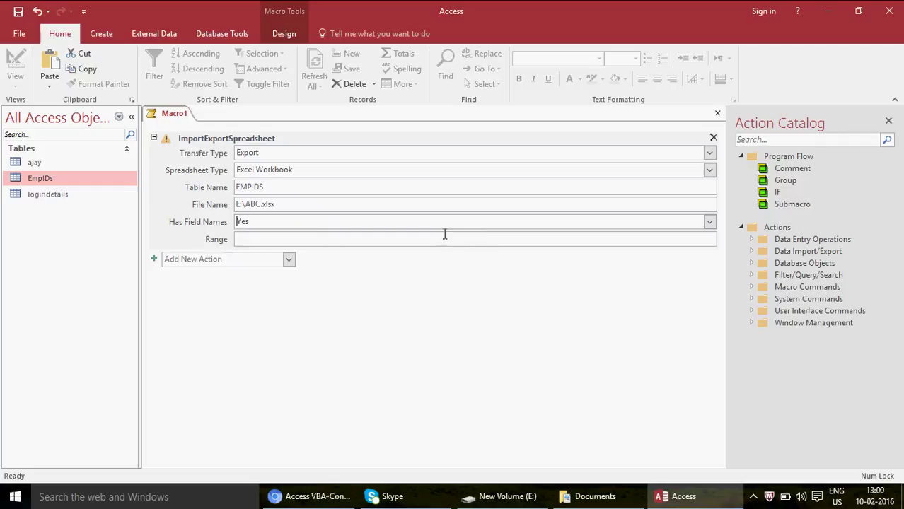
{"action": "left_click", "coordinate": [329, 239]}
Close the Macro1 design tab, saving it under the name 'exporting_table_2_excel'.
{"action": "left_click", "coordinate": [718, 114]}
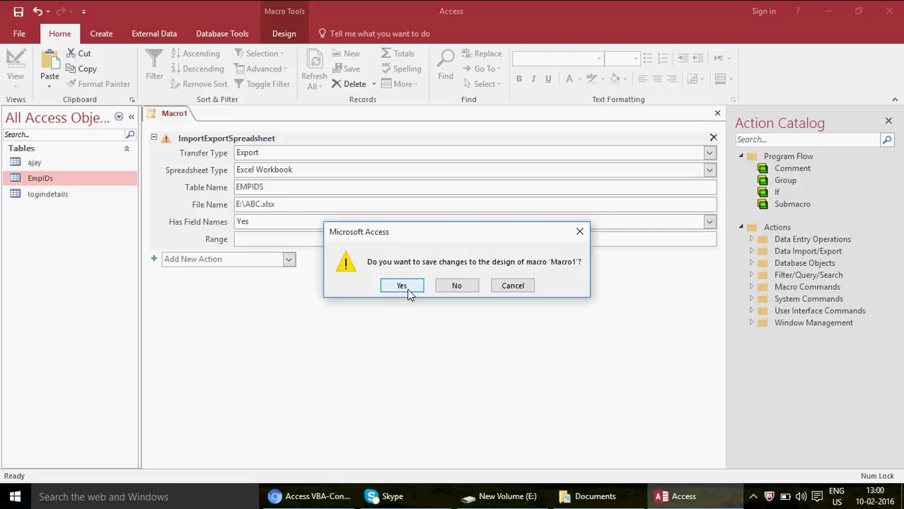
{"action": "left_click", "coordinate": [407, 293]}
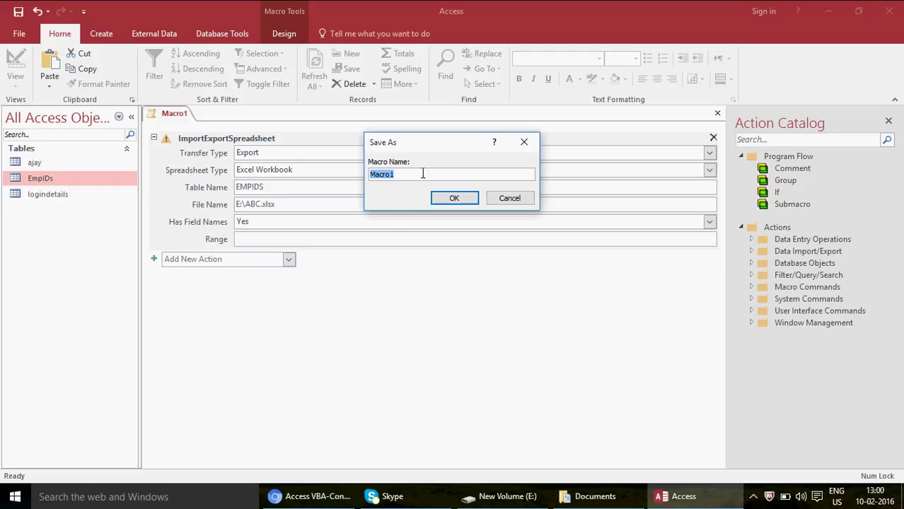
{"action": "type", "text": "impo"}
{"action": "key", "text": "BackSpace"}
{"action": "key", "text": "BackSpace"}
{"action": "key", "text": "BackSpace"}
{"action": "key", "text": "BackSpace"}
{"action": "type", "text": "exporting"}
{"action": "type", "text": "_sprea"}
{"action": "key", "text": "BackSpace"}
{"action": "key", "text": "BackSpace"}
{"action": "key", "text": "BackSpace"}
{"action": "key", "text": "BackSpace"}
{"action": "key", "text": "BackSpace"}
{"action": "type", "text": "table_2_excel"}
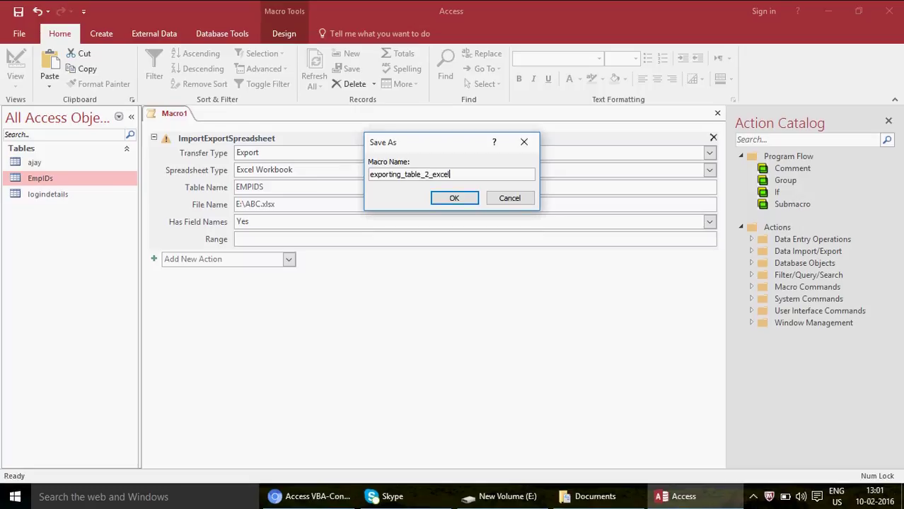
{"action": "left_click", "coordinate": [456, 197]}
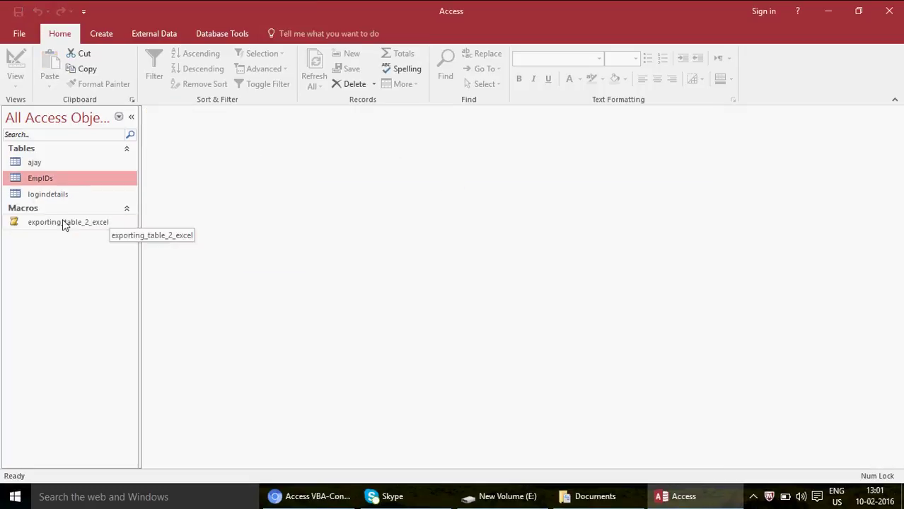
Run the exporting_table_2_excel macro from the navigation pane to export EMPIDS to E:\ABC.xlsx.
{"action": "left_click", "coordinate": [63, 221]}
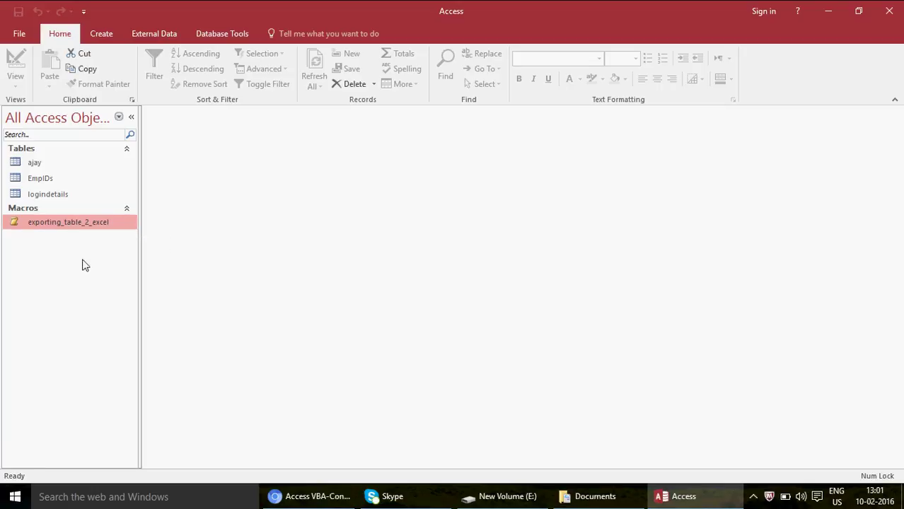
{"action": "double_click", "coordinate": [75, 222]}
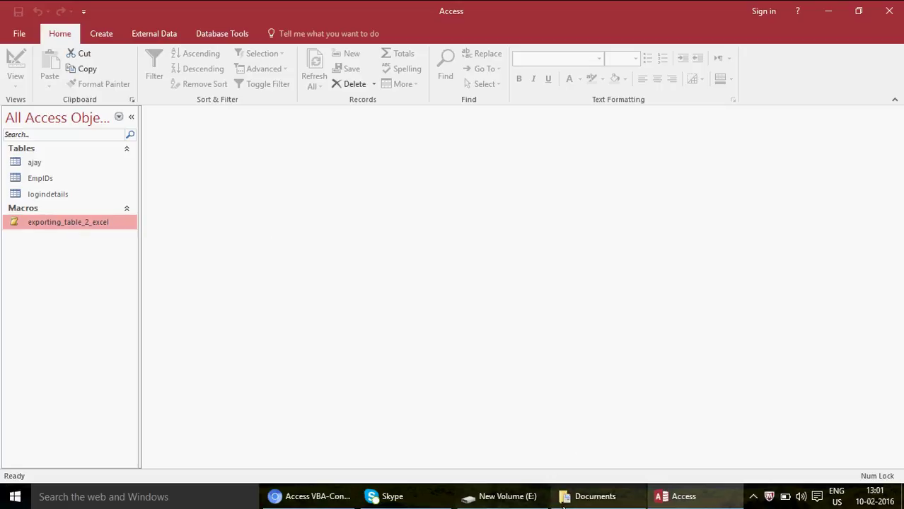
Open ABC.xlsx from the New Volume (E:) folder in Excel.
{"action": "left_click", "coordinate": [517, 503]}
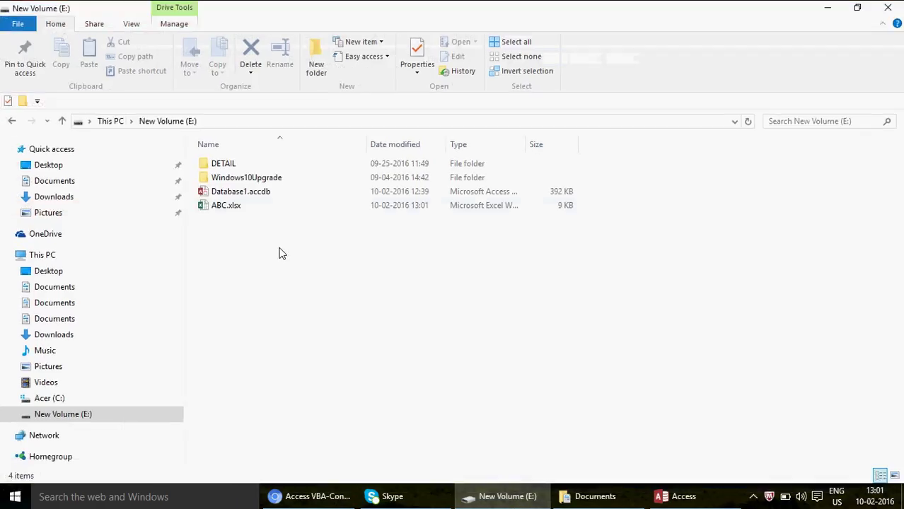
{"action": "left_click", "coordinate": [219, 209]}
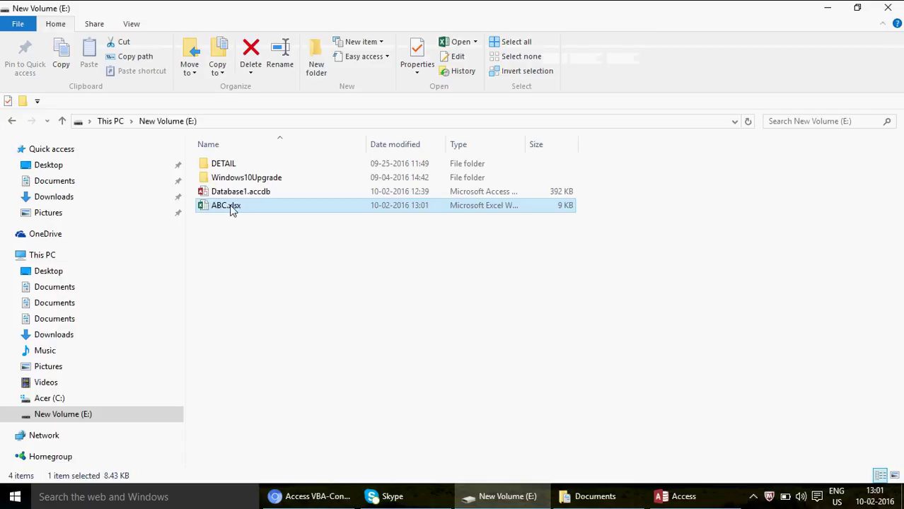
{"action": "double_click", "coordinate": [226, 207]}
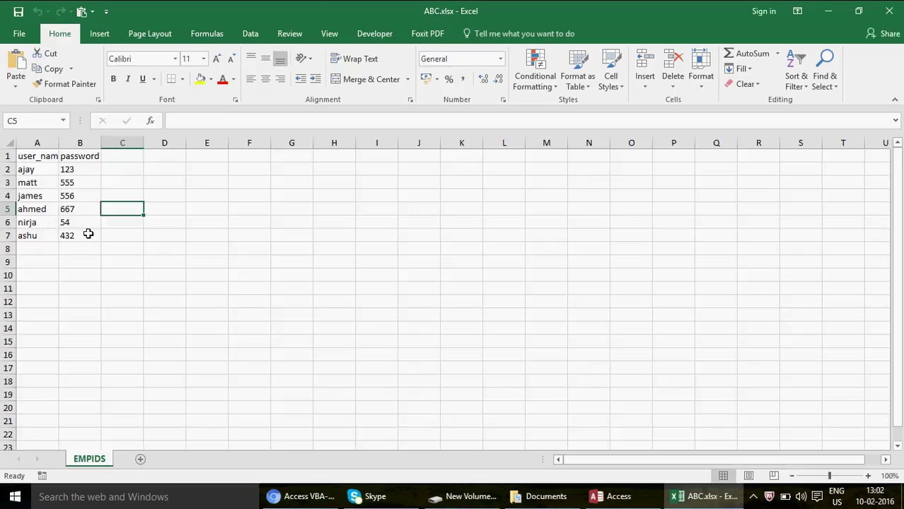
Widen column A and select the exported user_name and password data in A1:B7.
{"action": "double_click", "coordinate": [59, 143]}
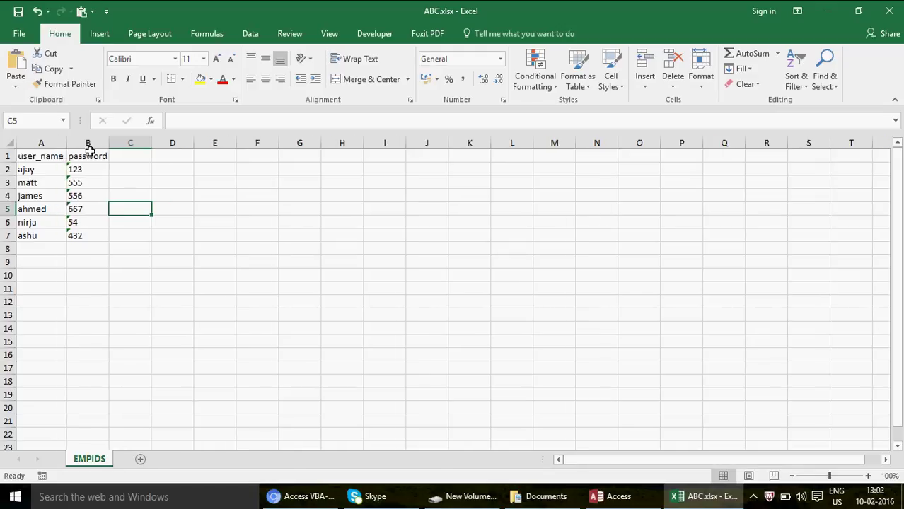
{"action": "left_click", "coordinate": [56, 155]}
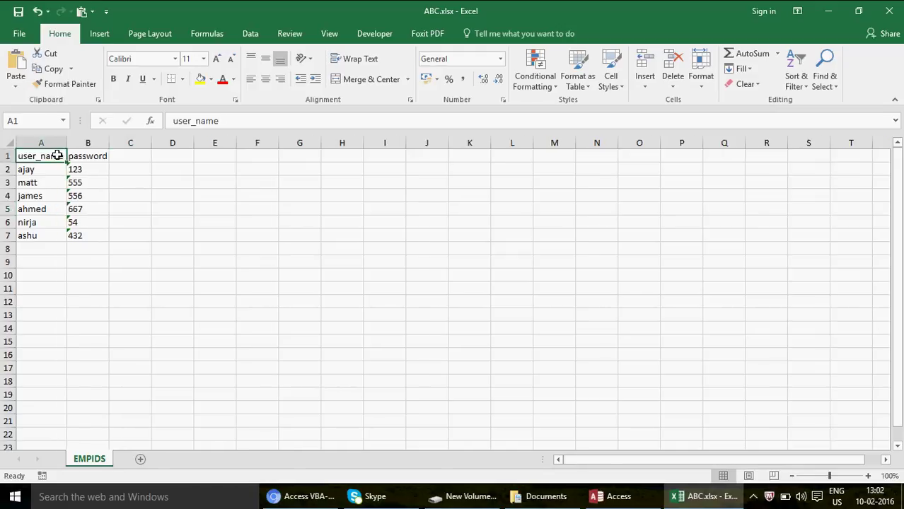
{"action": "left_click", "coordinate": [87, 236], "text": "shift"}
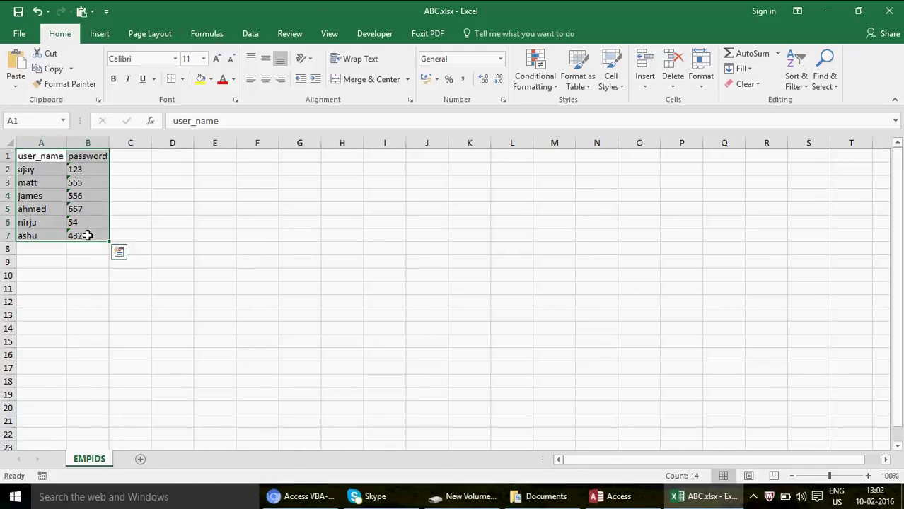
{"action": "left_click", "coordinate": [34, 154]}
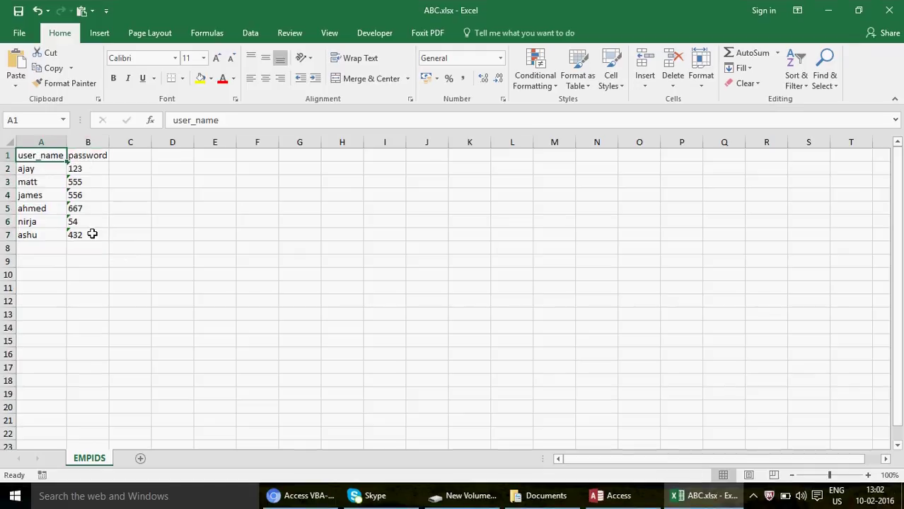
{"action": "left_click", "coordinate": [92, 234], "text": "shift"}
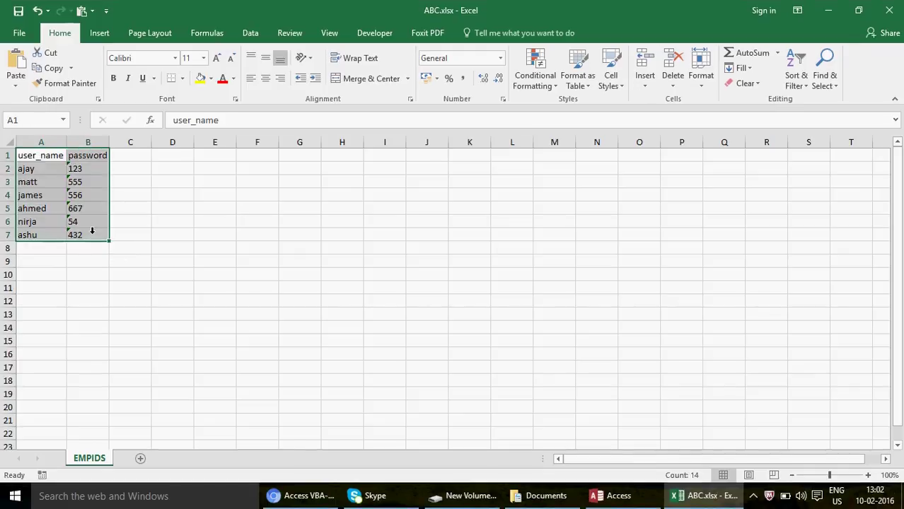
Close ABC.xlsx without saving and return to the Access database.
{"action": "left_click", "coordinate": [890, 11]}
{"action": "left_click", "coordinate": [452, 263]}
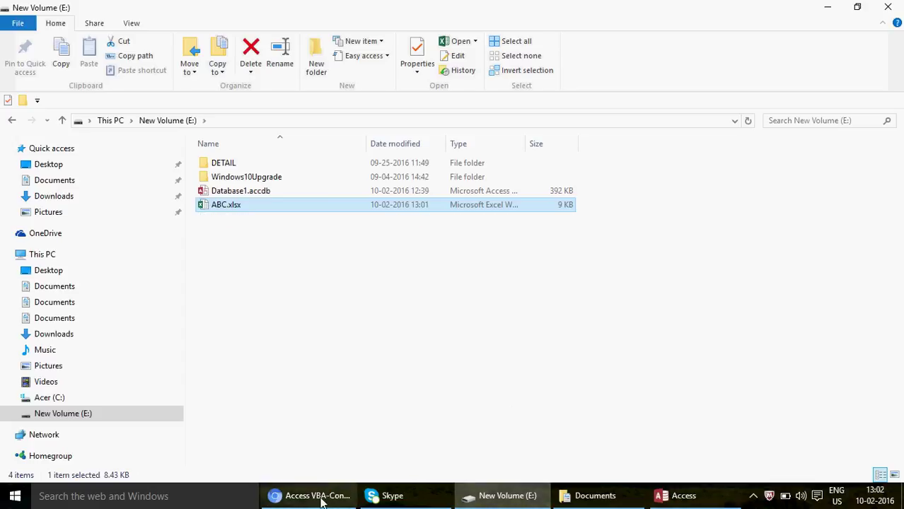
{"action": "left_click", "coordinate": [678, 496]}
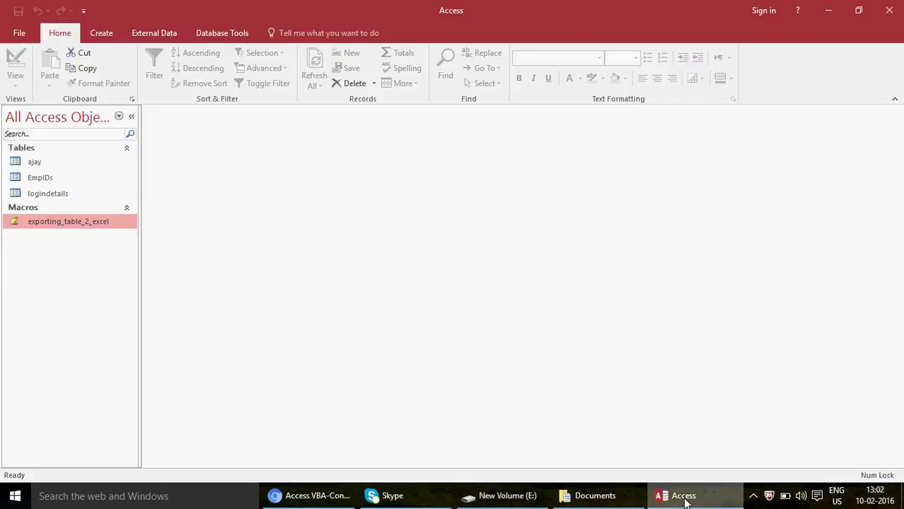
Bring up the context menu for the exporting_table_2_excel macro in the navigation pane.
{"action": "right_click", "coordinate": [91, 223]}
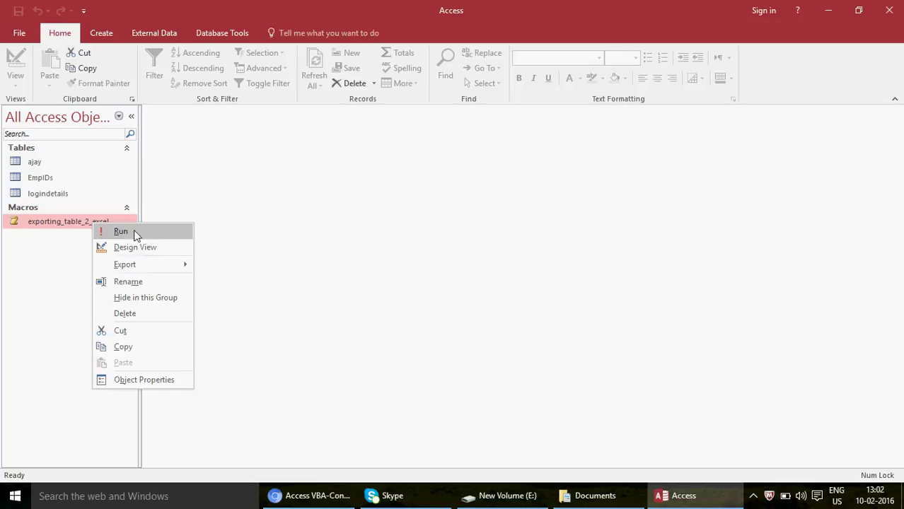
{"action": "left_click", "coordinate": [83, 222]}
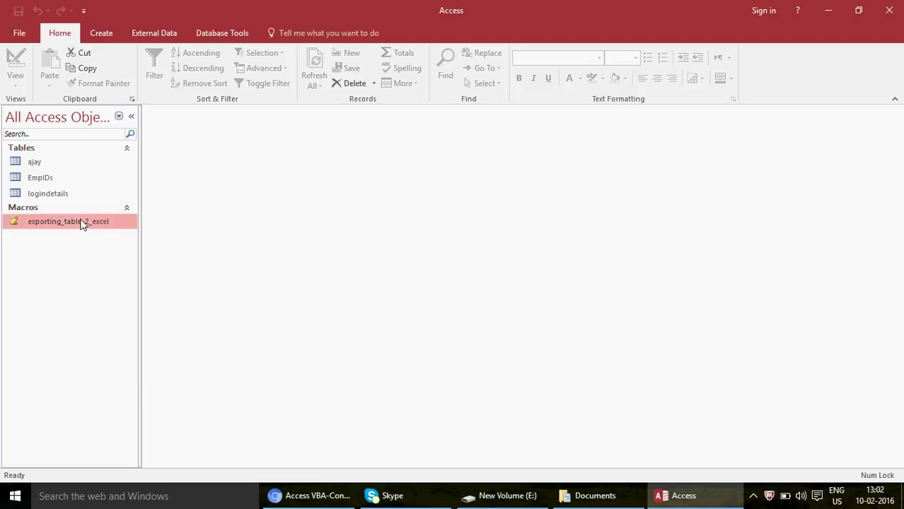
{"action": "right_click", "coordinate": [103, 221]}
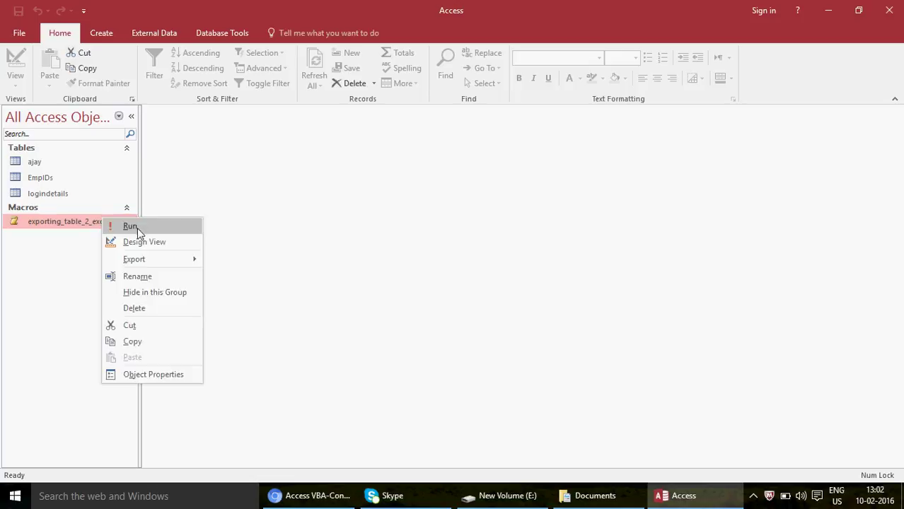
{"action": "left_click", "coordinate": [63, 222]}
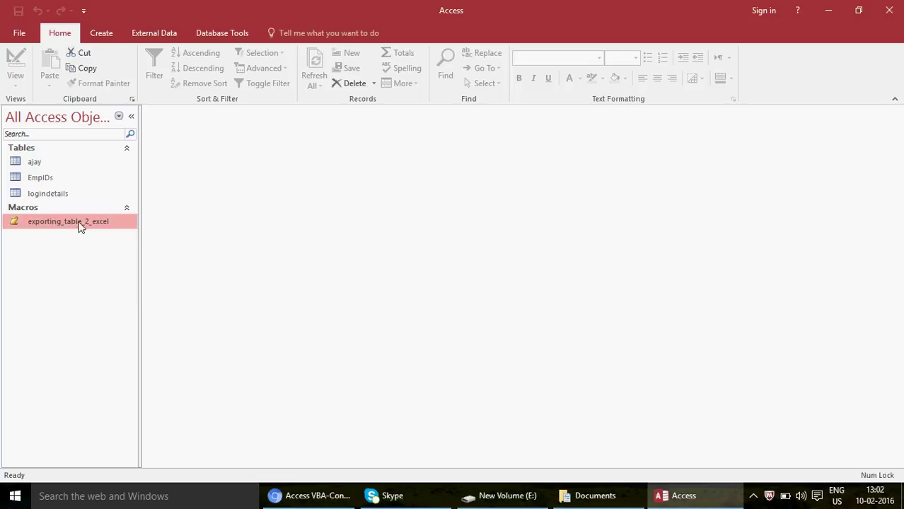
{"action": "right_click", "coordinate": [80, 224]}
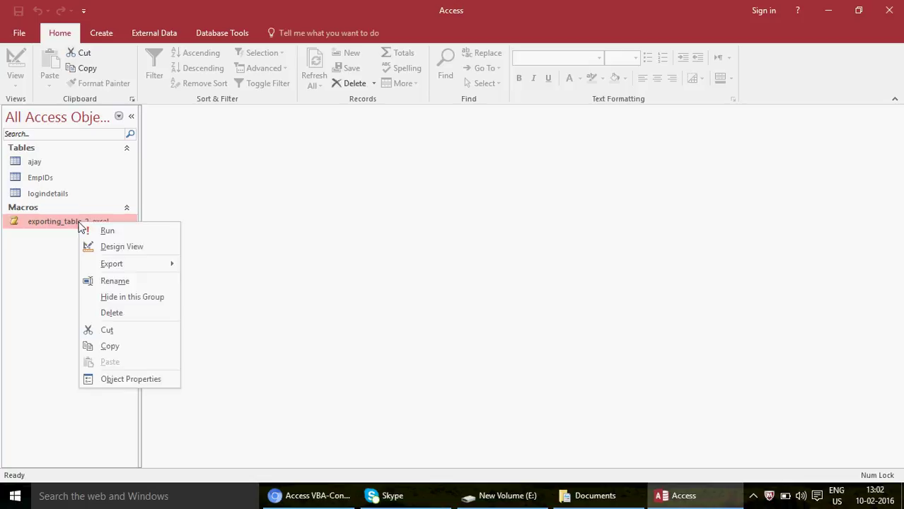
Open exporting_table_2_excel in Design View and review the ImportExportSpreadsheet action's arguments.
{"action": "left_click", "coordinate": [121, 247]}
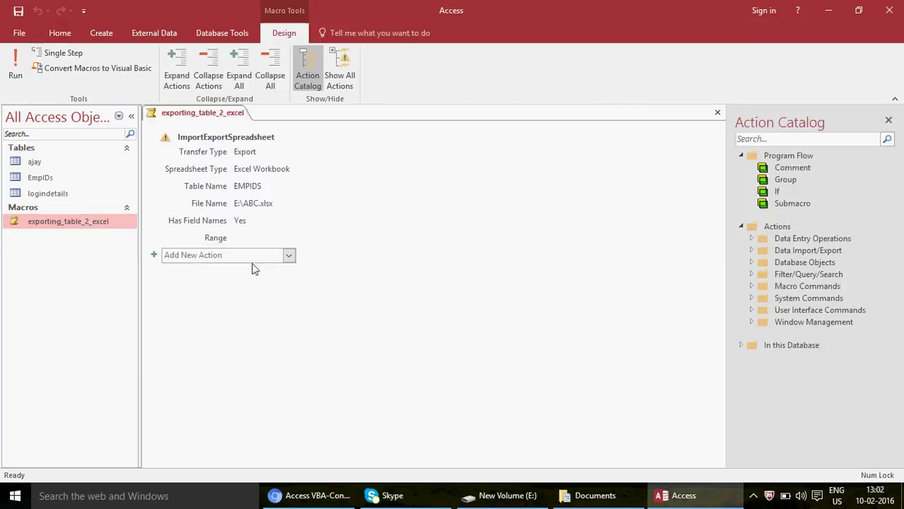
{"action": "left_click", "coordinate": [153, 137]}
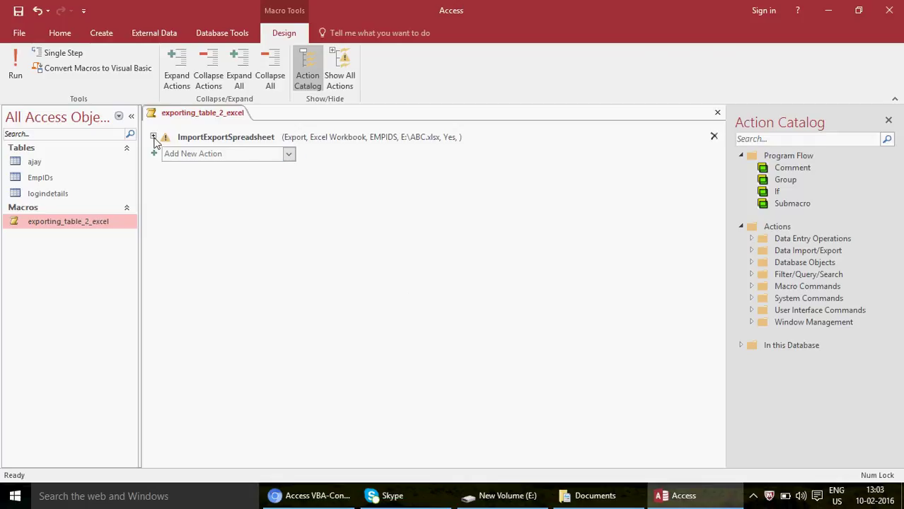
{"action": "mouse_move", "coordinate": [155, 140]}
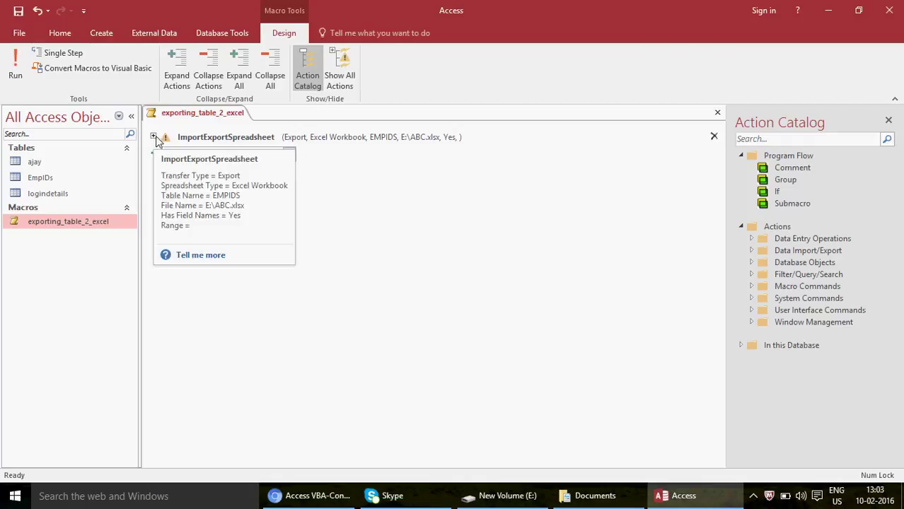
{"action": "left_click", "coordinate": [154, 136]}
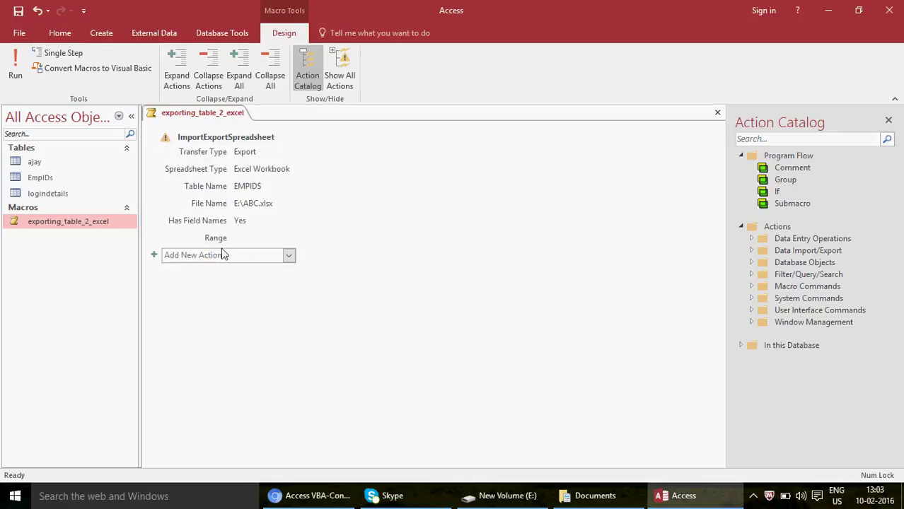
Add a MessageBox action with message 'done', keeping Beep set to Yes.
{"action": "left_click", "coordinate": [241, 260]}
{"action": "type", "text": "Me"}
{"action": "key", "text": "Return"}
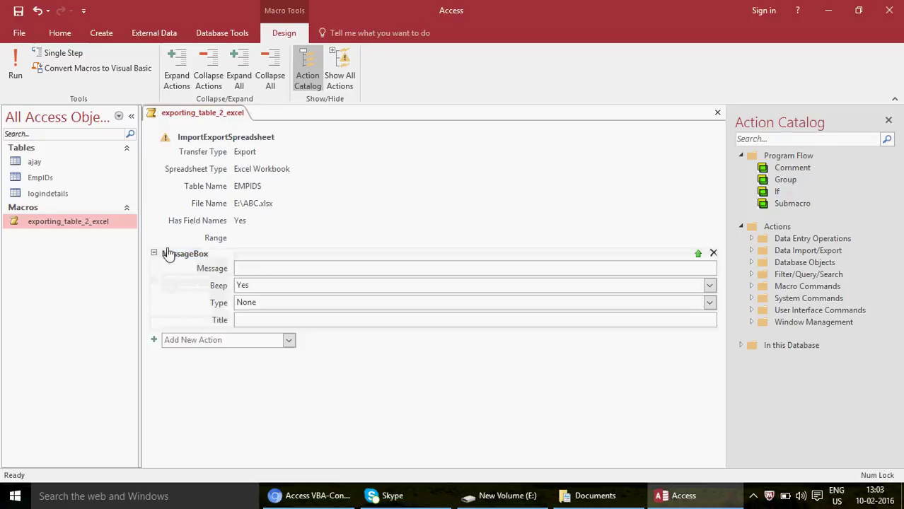
{"action": "type", "text": "done"}
{"action": "left_click", "coordinate": [307, 286]}
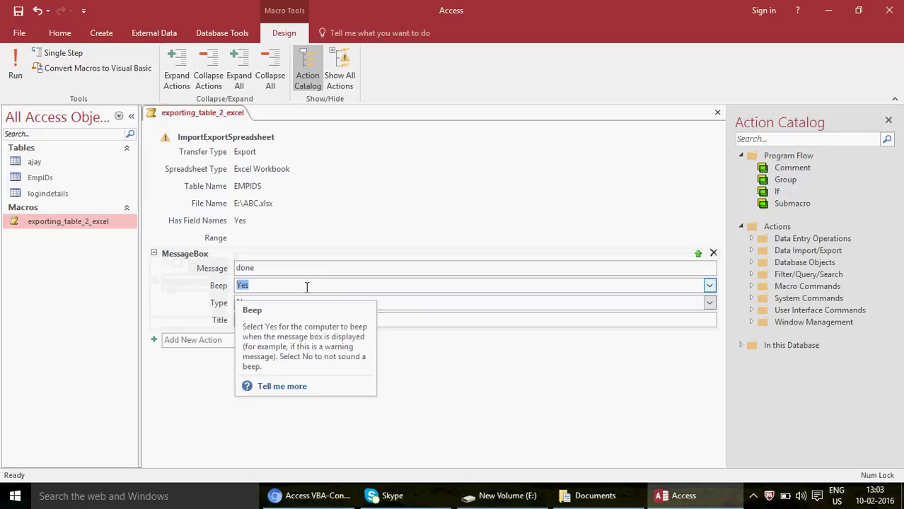
{"action": "left_click", "coordinate": [366, 286]}
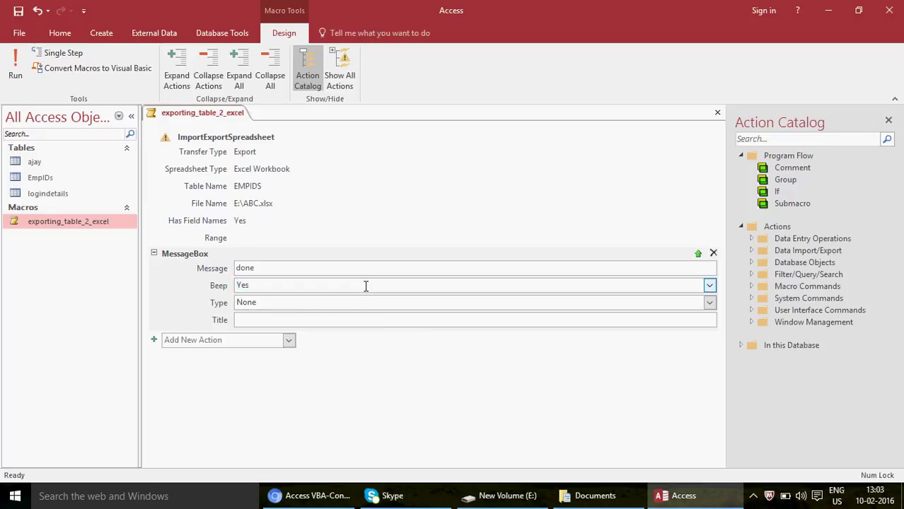
{"action": "left_click", "coordinate": [288, 323]}
Save and run the updated macro, dismiss its 'done' message, and return to the E: drive folder.
{"action": "left_click", "coordinate": [718, 113]}
{"action": "left_click", "coordinate": [401, 287]}
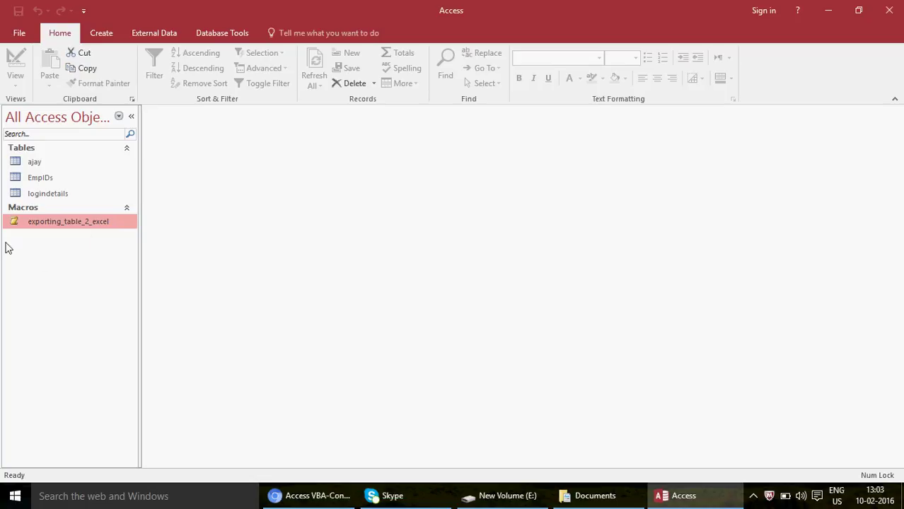
{"action": "double_click", "coordinate": [52, 221]}
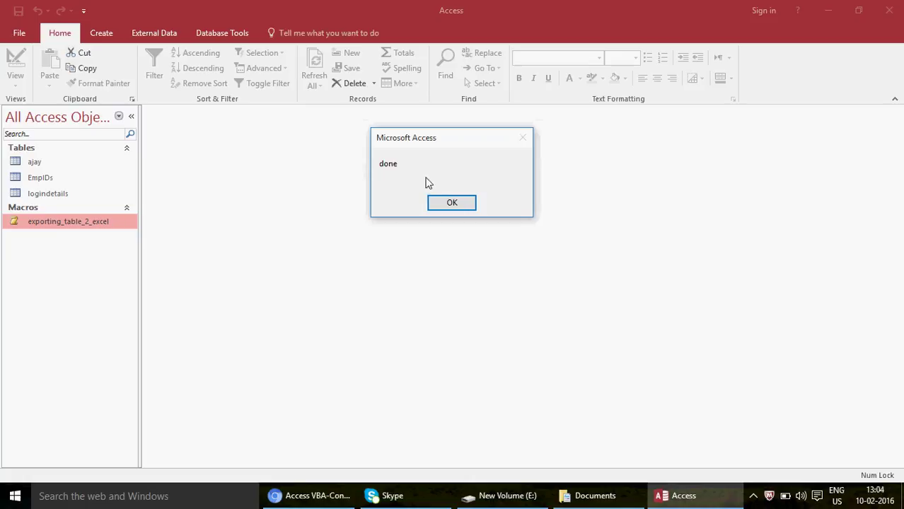
{"action": "left_click", "coordinate": [469, 208]}
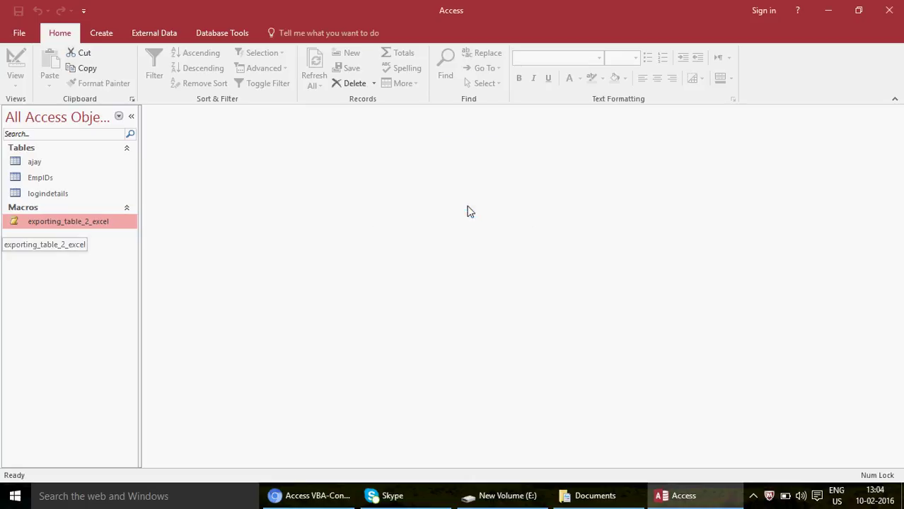
{"action": "mouse_move", "coordinate": [502, 495]}
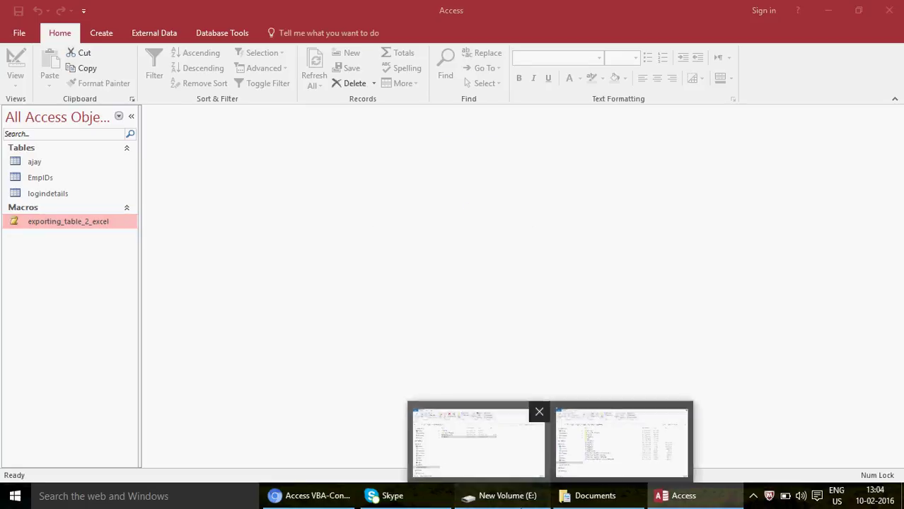
{"action": "left_click", "coordinate": [476, 440]}
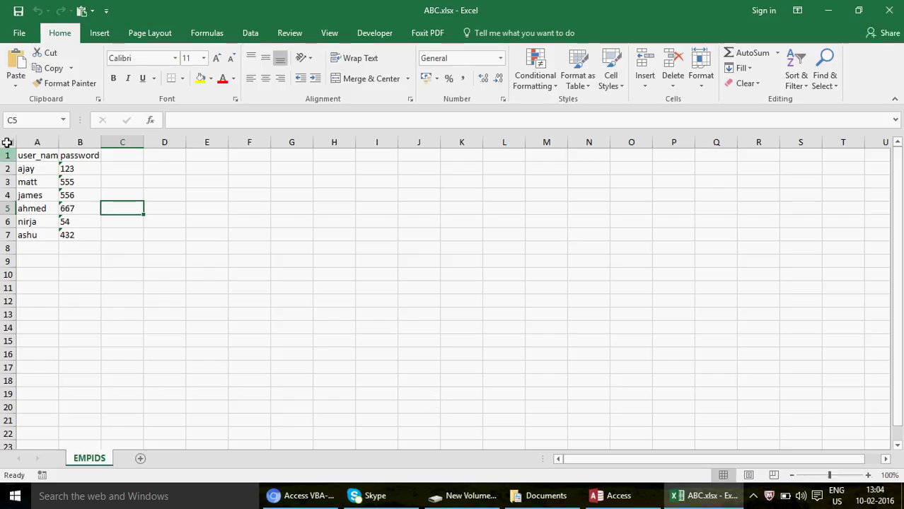
Select the re-exported user_name and password data in A1:B7, then close the workbook.
{"action": "left_click", "coordinate": [39, 155]}
{"action": "left_click", "coordinate": [82, 231], "text": "shift"}
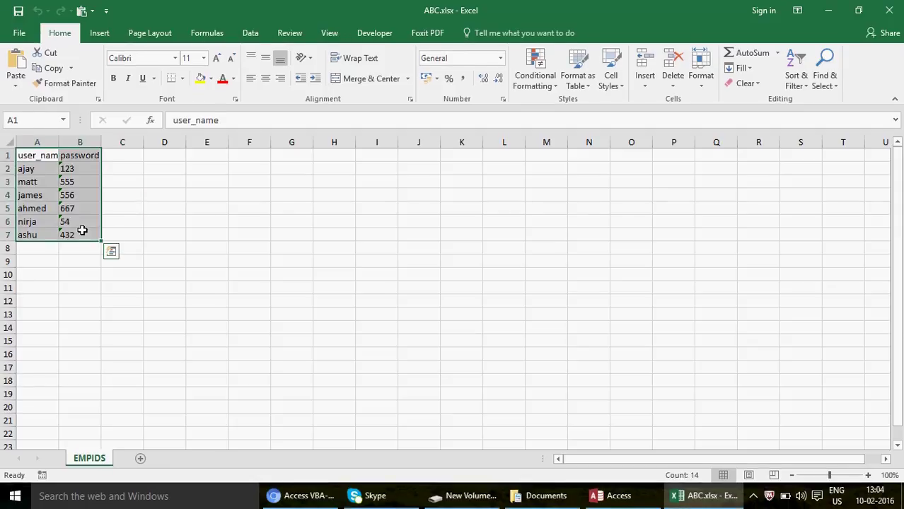
{"action": "left_click", "coordinate": [889, 11]}
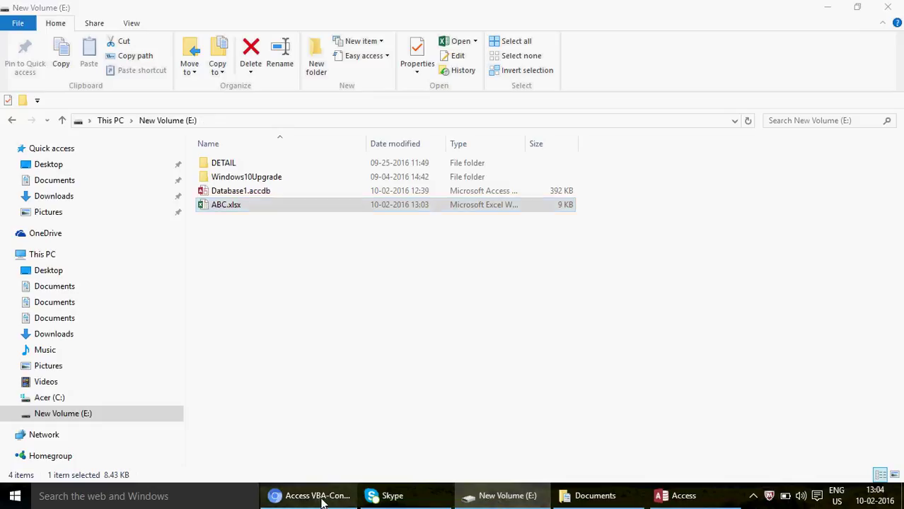
Open Database1.accdb from drive E in Access and close the extra start-screen window.
{"action": "left_click", "coordinate": [343, 496]}
{"action": "left_click", "coordinate": [297, 495]}
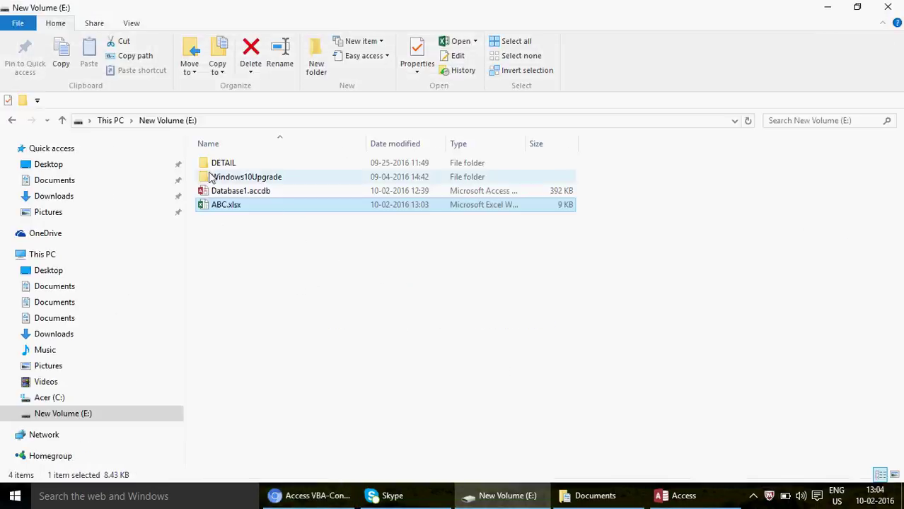
{"action": "double_click", "coordinate": [247, 194]}
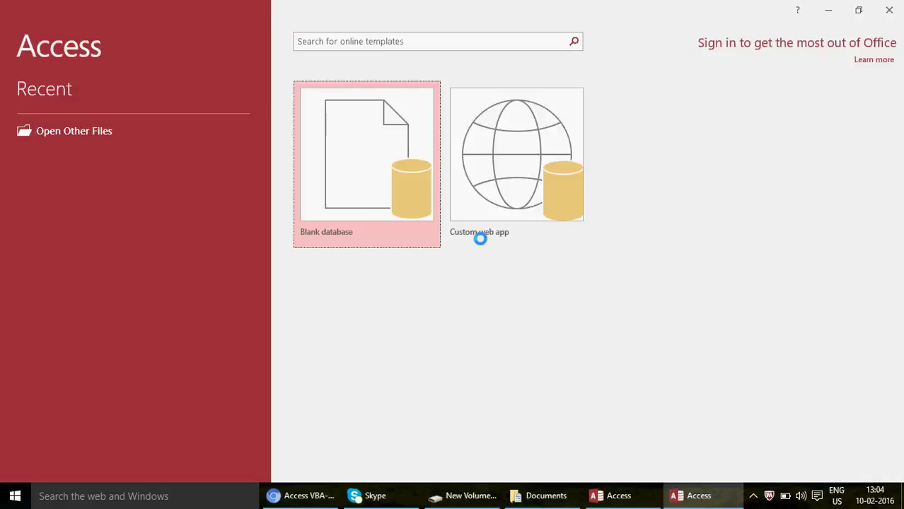
{"action": "left_click", "coordinate": [889, 9]}
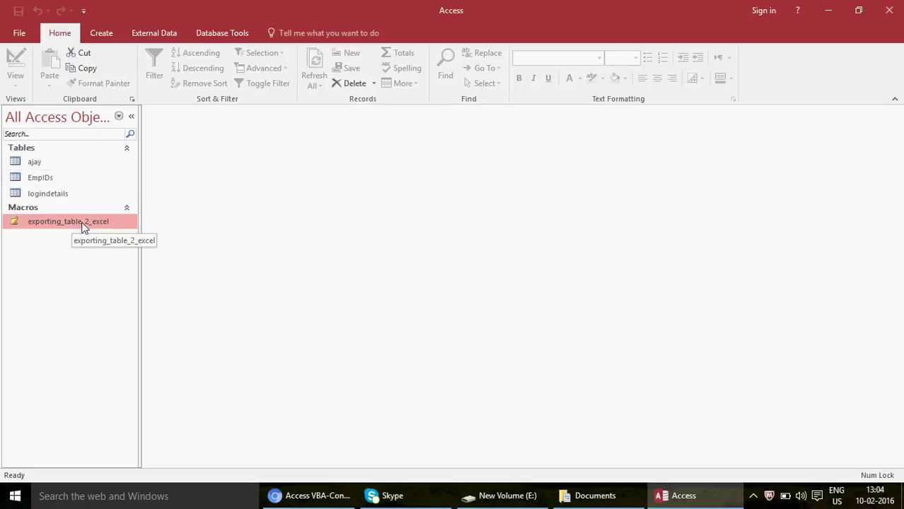
Create a new macro with Show All Actions on, adding ImportExportData then ImportExportSpreadsheet.
{"action": "left_click", "coordinate": [99, 33]}
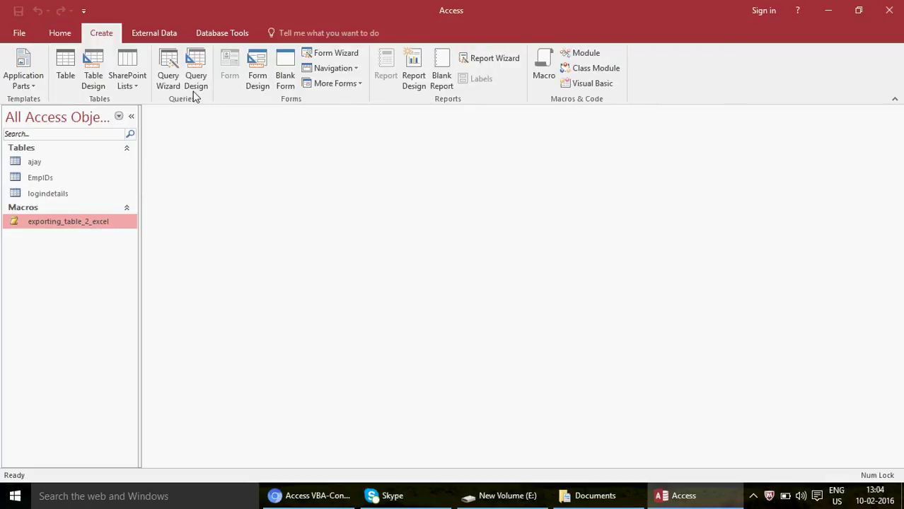
{"action": "left_click", "coordinate": [547, 75]}
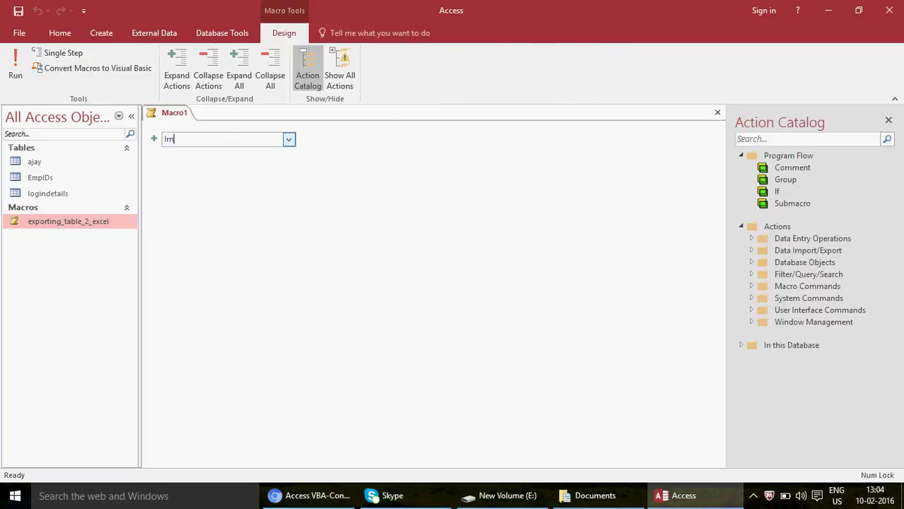
{"action": "left_click", "coordinate": [289, 140]}
{"action": "type", "text": "Im"}
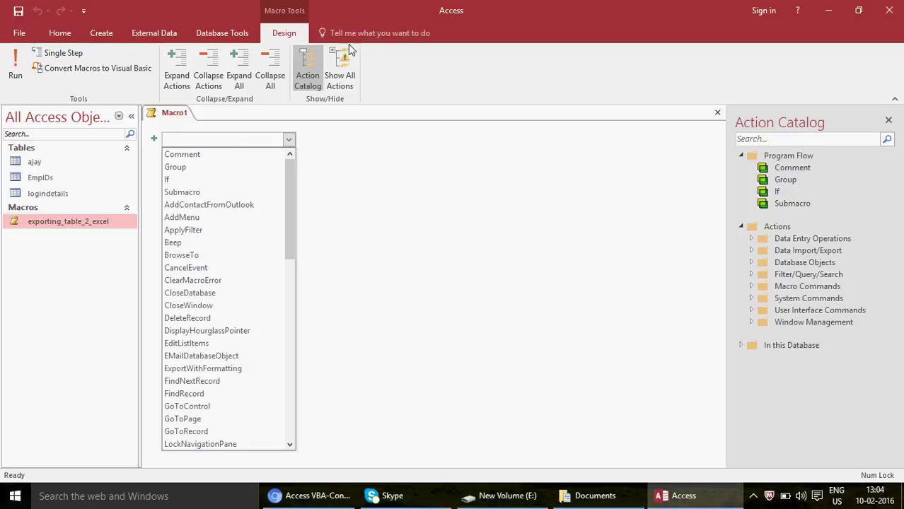
{"action": "left_click", "coordinate": [343, 78]}
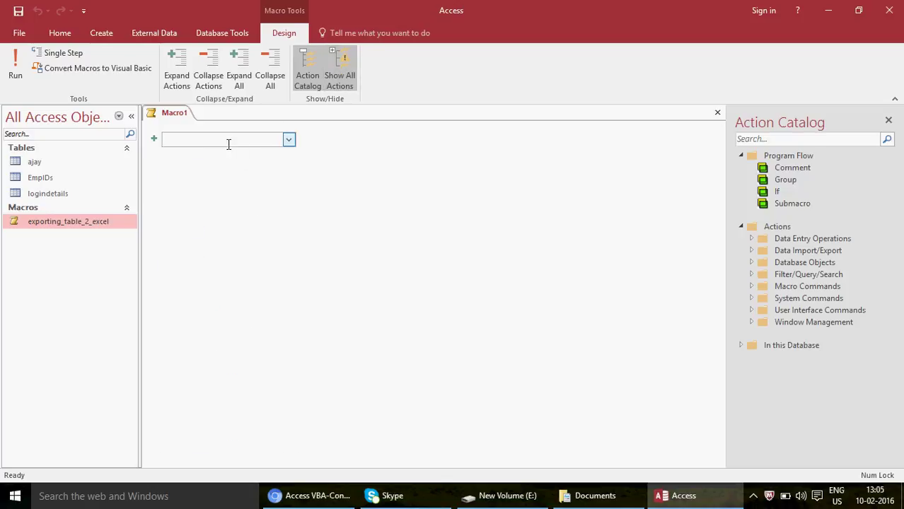
{"action": "type", "text": "ImportExportData"}
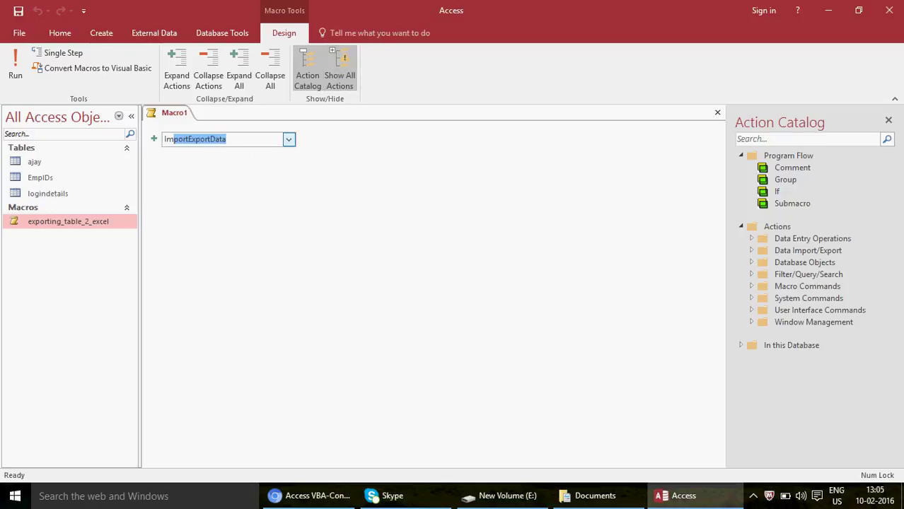
{"action": "left_click", "coordinate": [289, 140]}
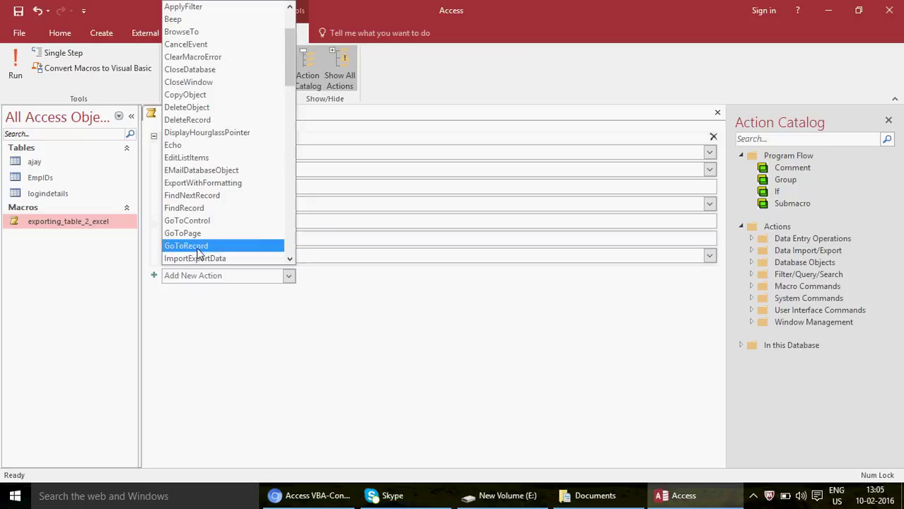
{"action": "scroll", "coordinate": [288, 261], "scroll_direction": "down", "scroll_amount": 1}
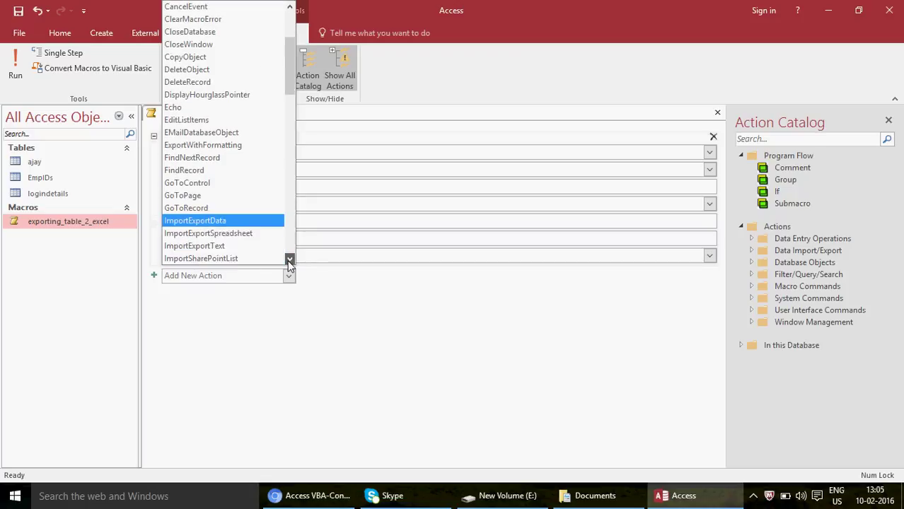
{"action": "left_click", "coordinate": [220, 233]}
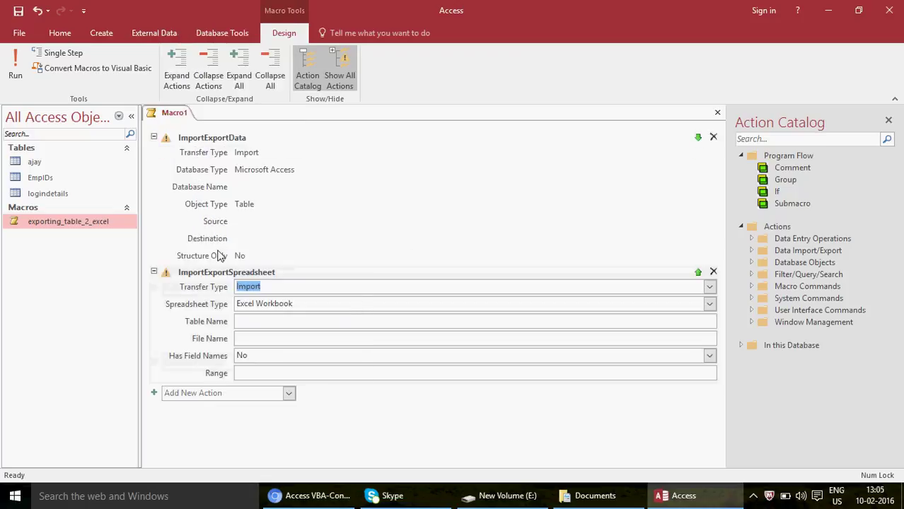
Keep Transfer Type as Import and delete the ImportExportData action from the macro.
{"action": "left_click", "coordinate": [379, 290]}
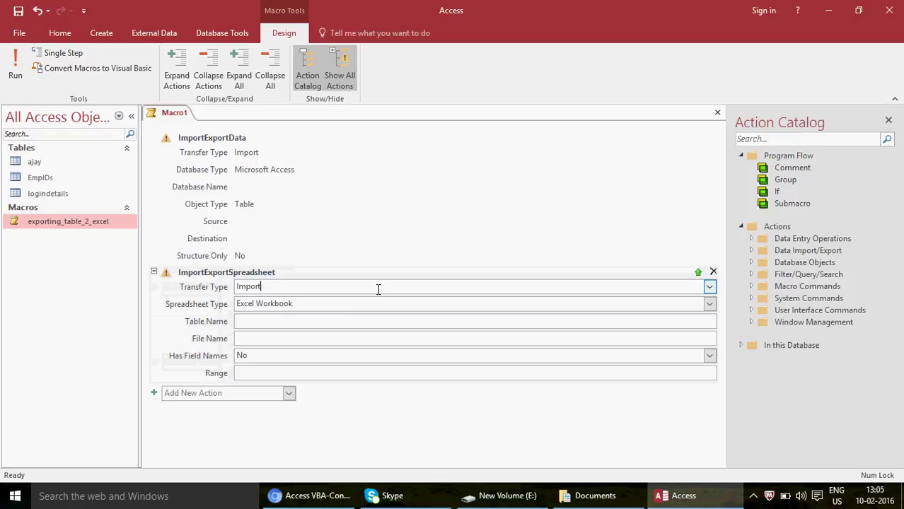
{"action": "left_click", "coordinate": [709, 287]}
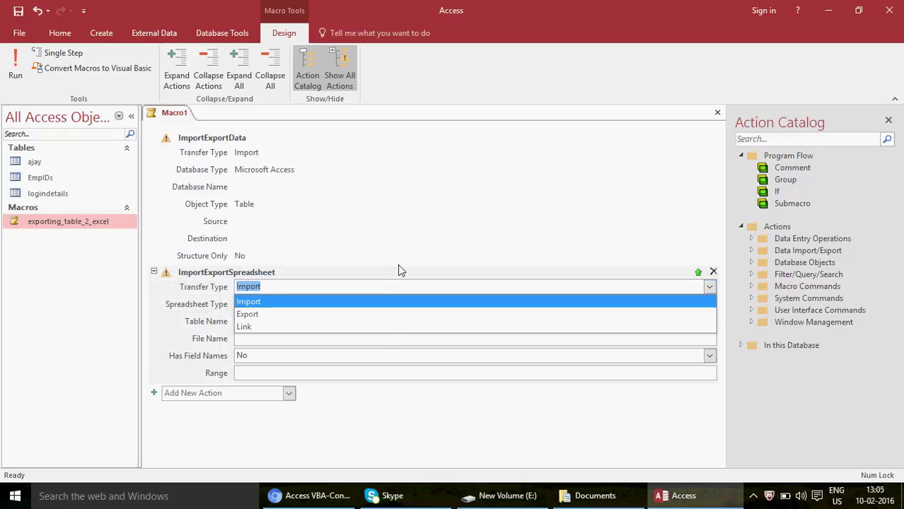
{"action": "left_click", "coordinate": [375, 429]}
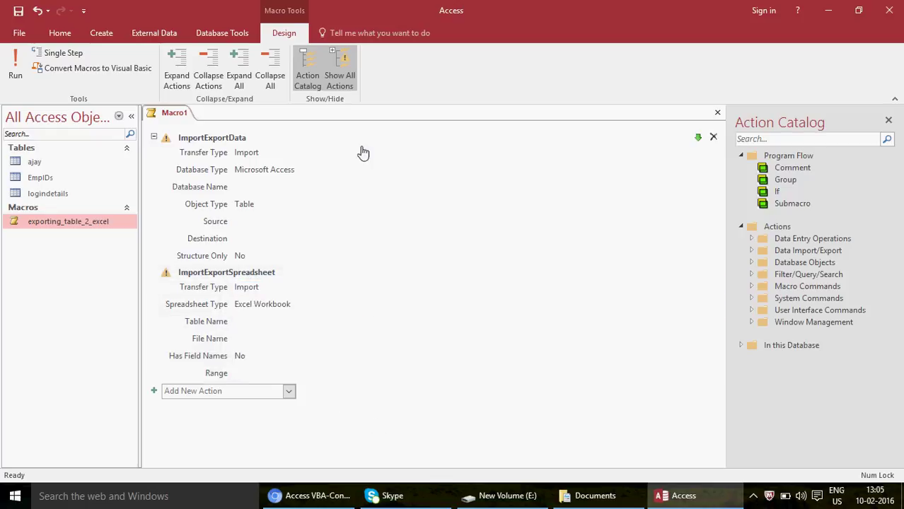
{"action": "left_click", "coordinate": [154, 137]}
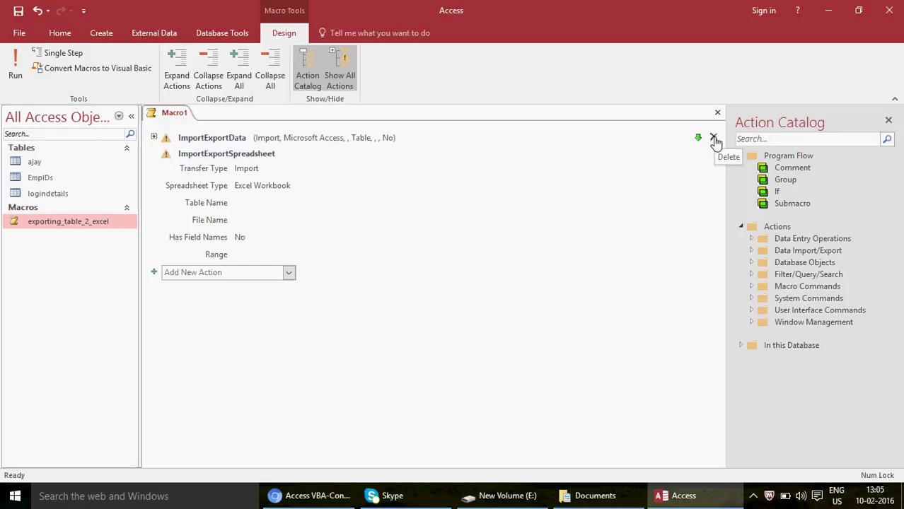
{"action": "left_click", "coordinate": [715, 139]}
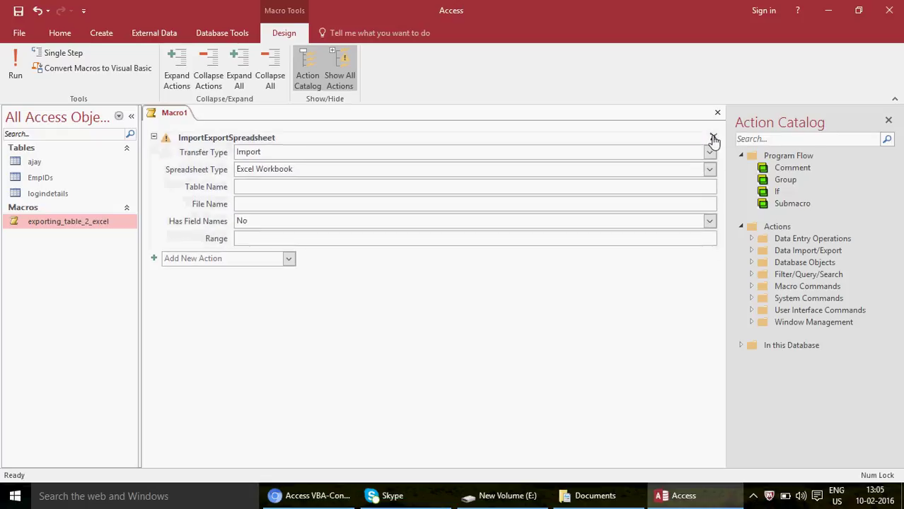
Enter test as the ImportExportSpreadsheet action's Table Name.
{"action": "left_click", "coordinate": [271, 154]}
{"action": "left_click", "coordinate": [362, 173]}
{"action": "left_click", "coordinate": [298, 187]}
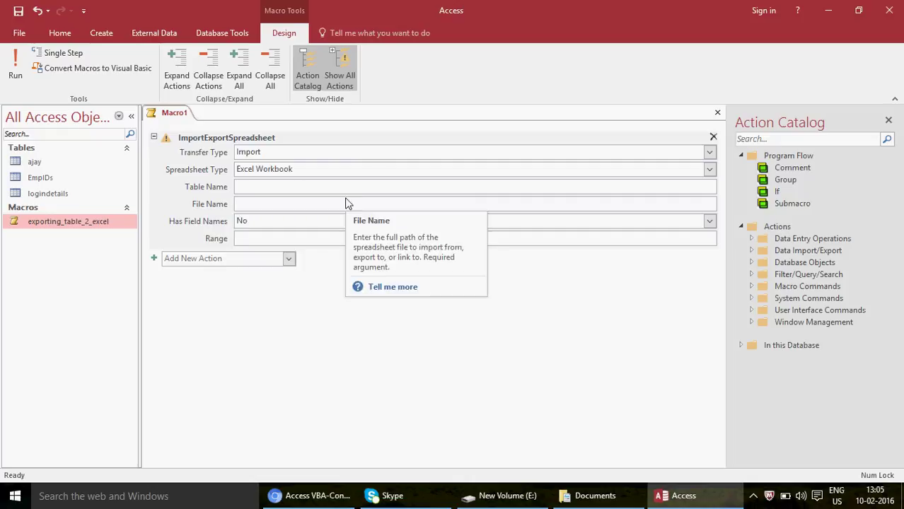
{"action": "type", "text": "test"}
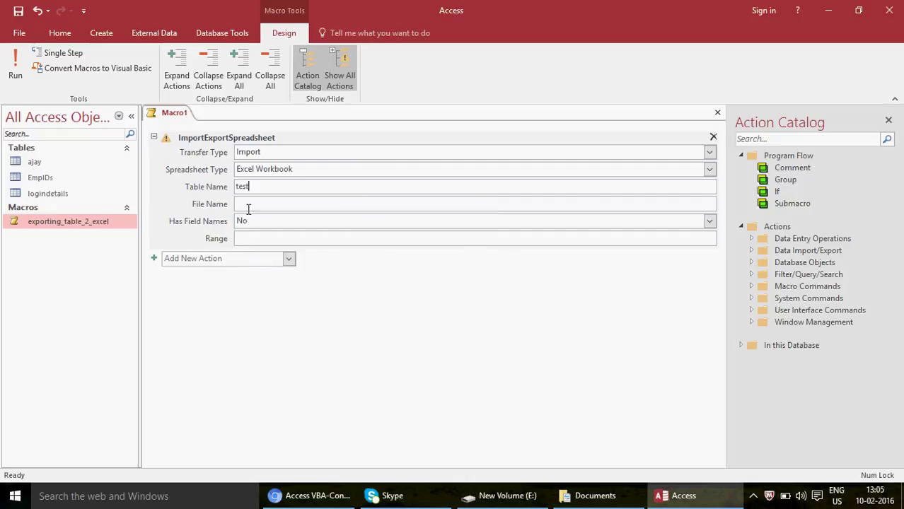
{"action": "left_click", "coordinate": [248, 204]}
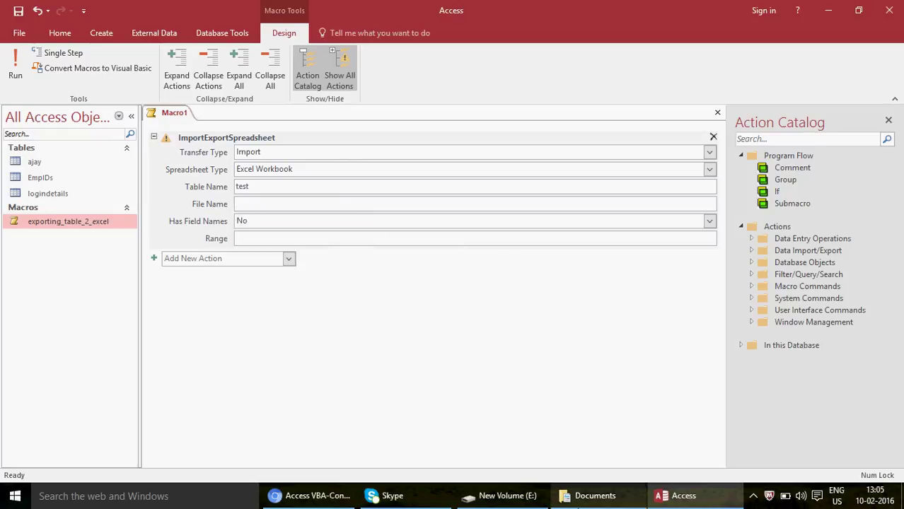
{"action": "left_click", "coordinate": [504, 495]}
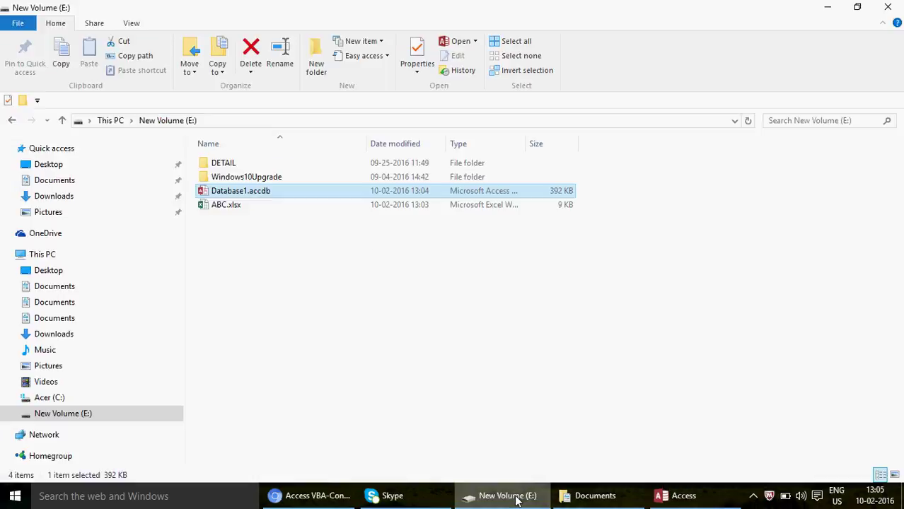
Copy the E:\ABC.xlsx path from the file's Properties Security tab, then close Properties.
{"action": "left_click", "coordinate": [223, 207]}
{"action": "right_click", "coordinate": [225, 211]}
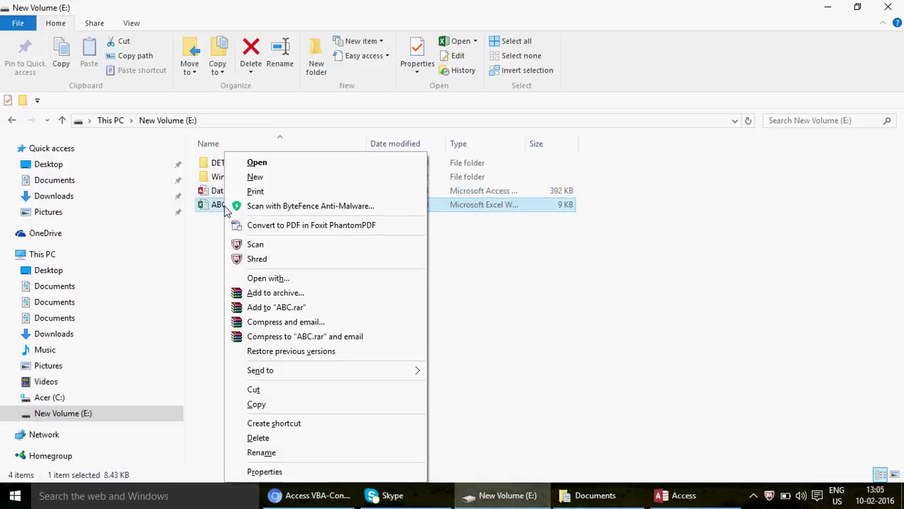
{"action": "left_click", "coordinate": [269, 473]}
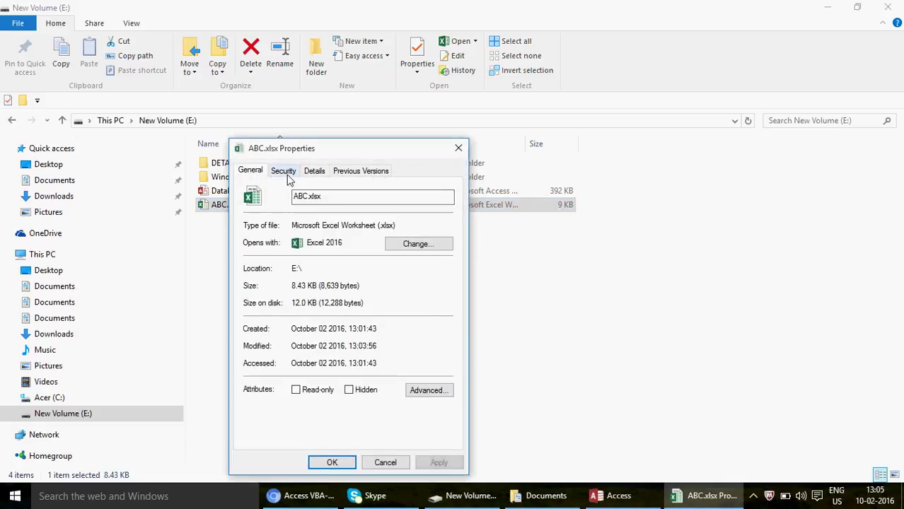
{"action": "left_click", "coordinate": [285, 173]}
{"action": "left_click_drag", "start_coordinate": [337, 189], "coordinate": [298, 189]}
{"action": "key", "text": "ctrl+c"}
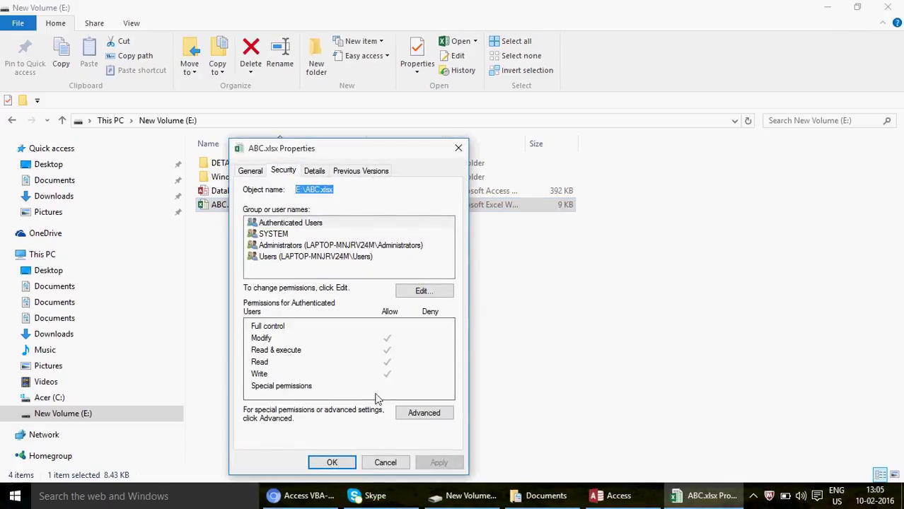
{"action": "left_click", "coordinate": [332, 462]}
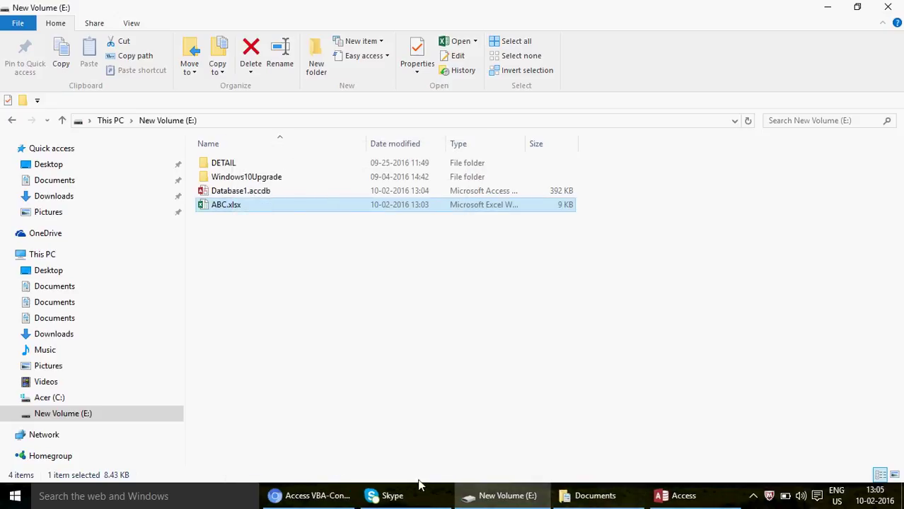
{"action": "left_click", "coordinate": [313, 496]}
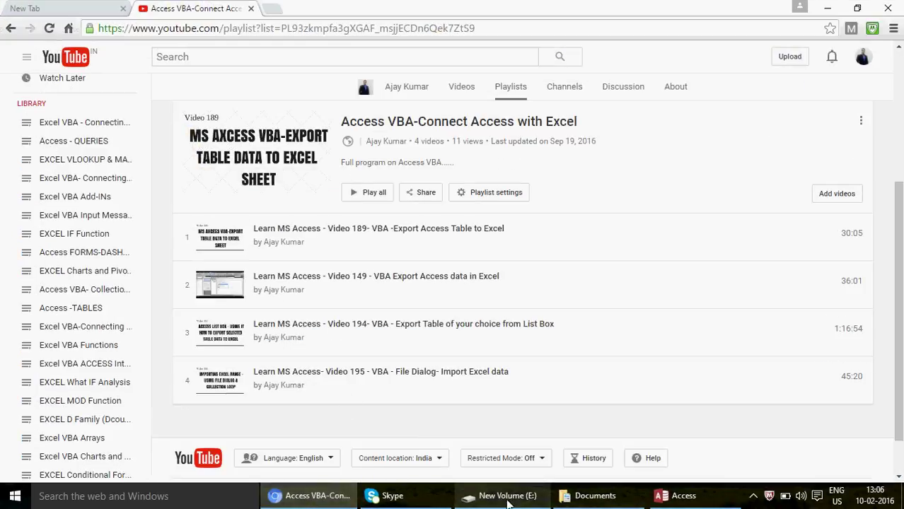
Paste E:\ABC.xlsx into File Name and set Has Field Names to Yes.
{"action": "left_click", "coordinate": [502, 497]}
{"action": "left_click", "coordinate": [684, 497]}
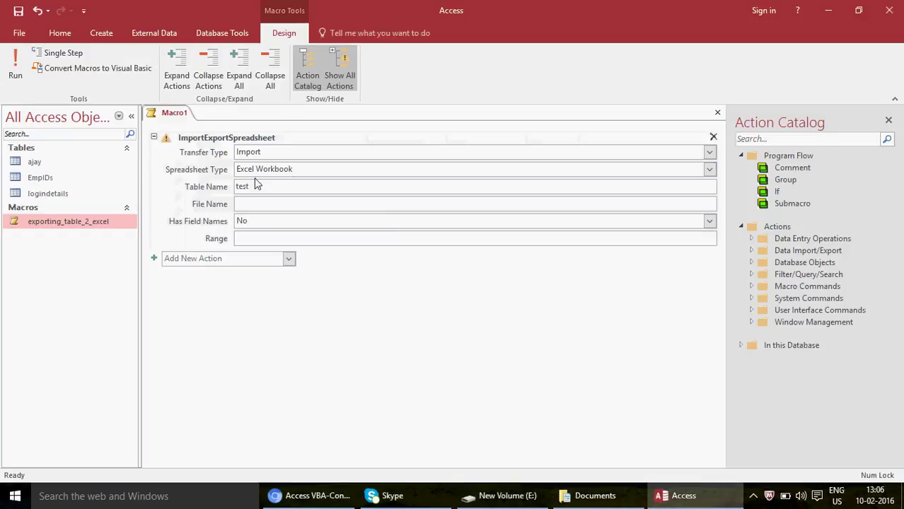
{"action": "left_click", "coordinate": [249, 203]}
{"action": "key", "text": "ctrl+v"}
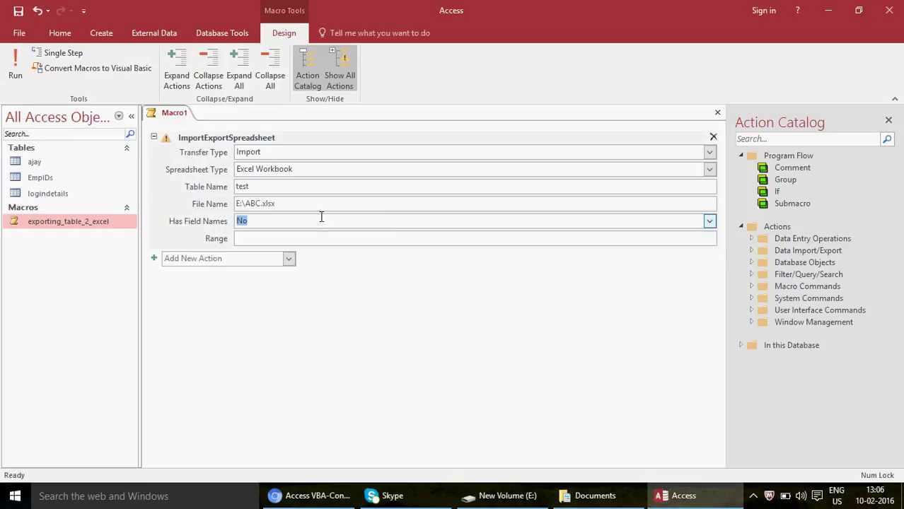
{"action": "left_click", "coordinate": [709, 221]}
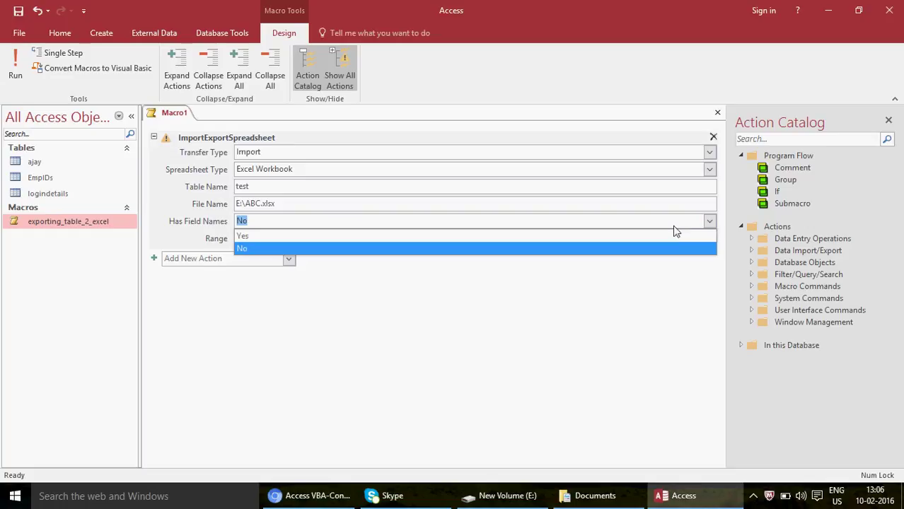
{"action": "left_click", "coordinate": [580, 242]}
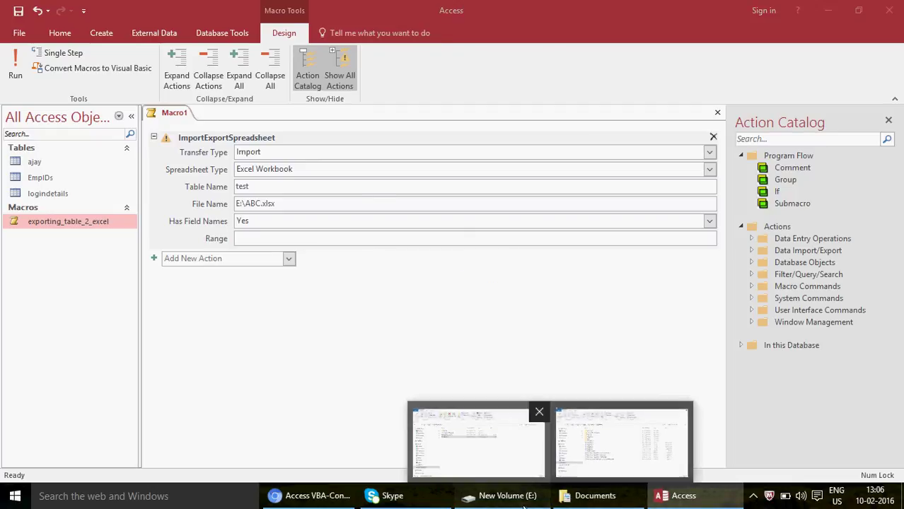
{"action": "left_click", "coordinate": [471, 437]}
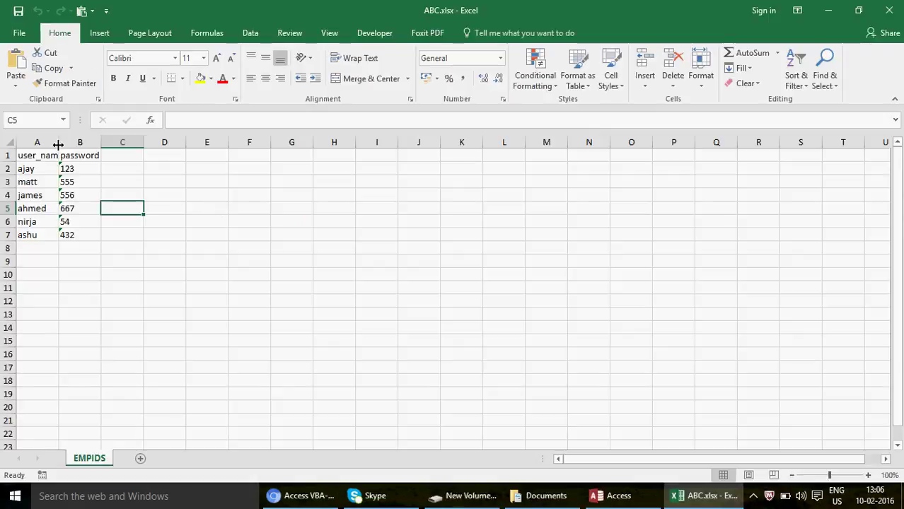
Autofit columns A and B and enter user test with value 344 in row 8.
{"action": "double_click", "coordinate": [59, 142]}
{"action": "double_click", "coordinate": [112, 141]}
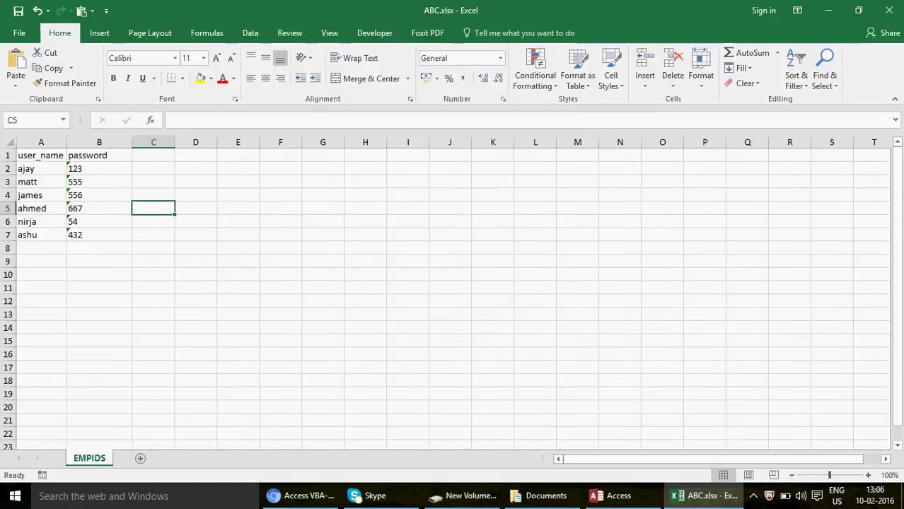
{"action": "left_click", "coordinate": [52, 252]}
{"action": "type", "text": "test"}
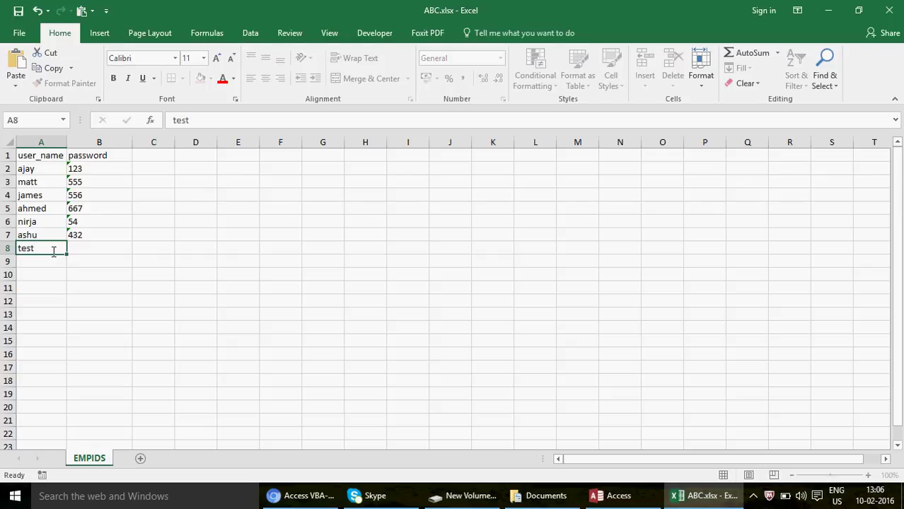
{"action": "key", "text": "Tab"}
{"action": "type", "text": "344"}
{"action": "key", "text": "Return"}
Add another user row with value 444, then close Excel saving ABC.xlsx.
{"action": "type", "text": "test33"}
{"action": "key", "text": "Tab"}
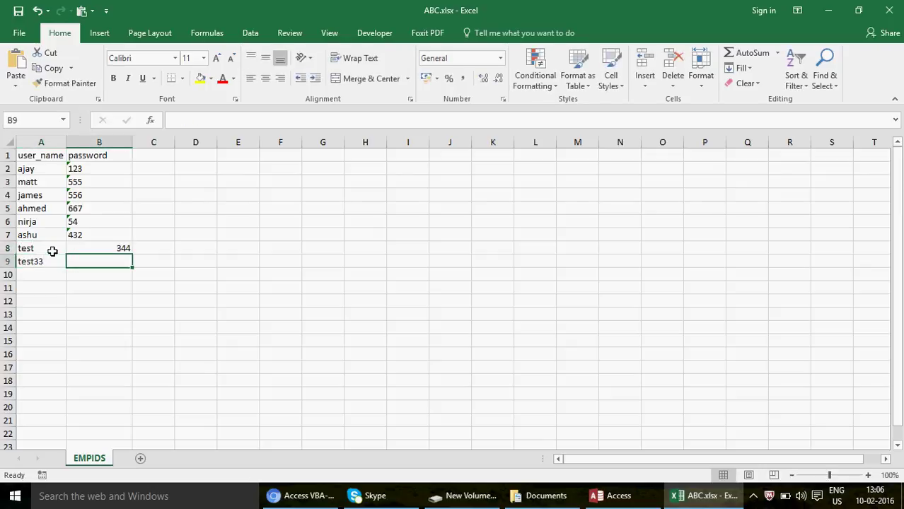
{"action": "type", "text": "444"}
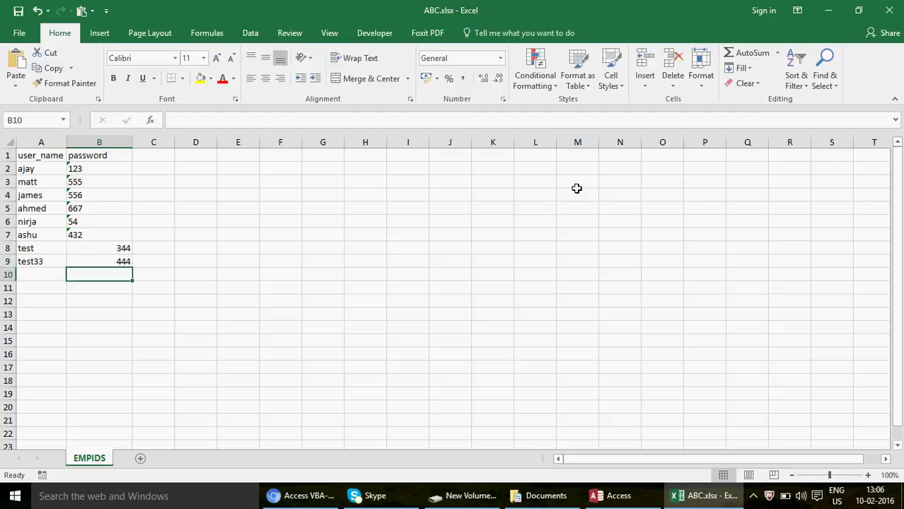
{"action": "left_click", "coordinate": [889, 11]}
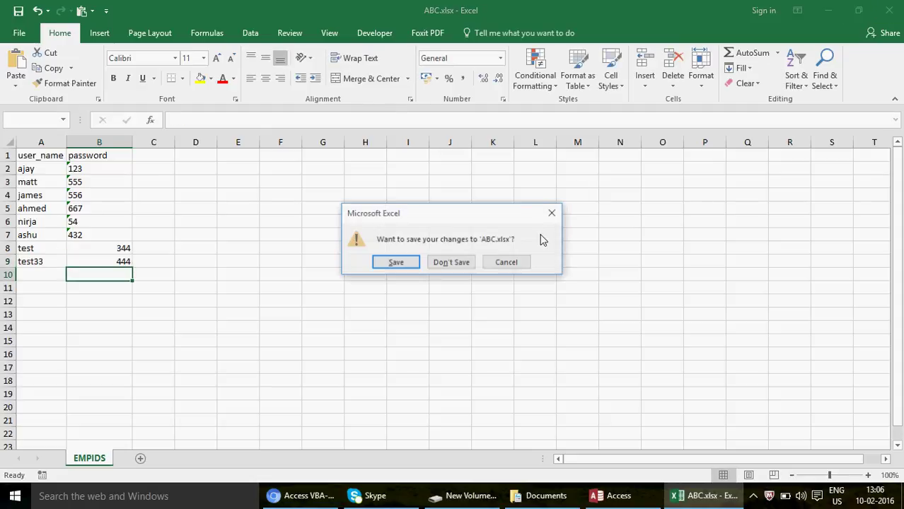
{"action": "left_click", "coordinate": [407, 261]}
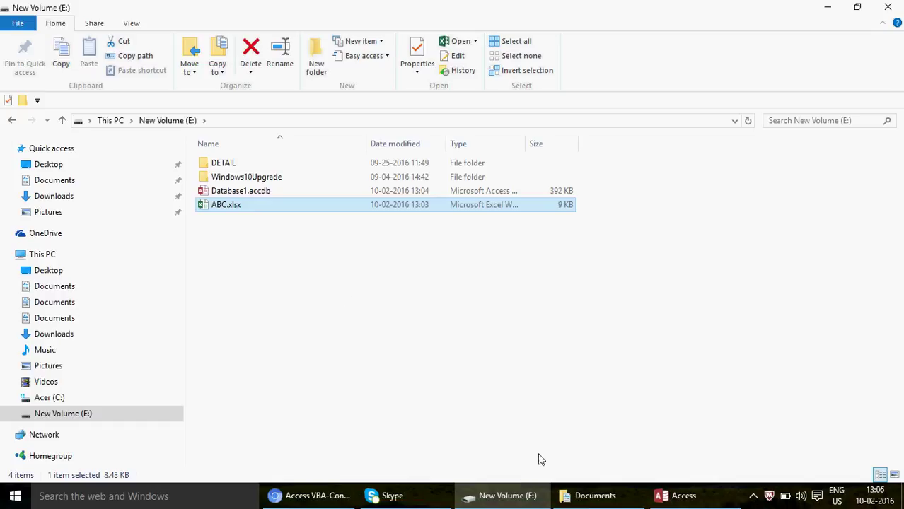
Run the import macro, saving it as importing_excel when prompted.
{"action": "left_click", "coordinate": [704, 497]}
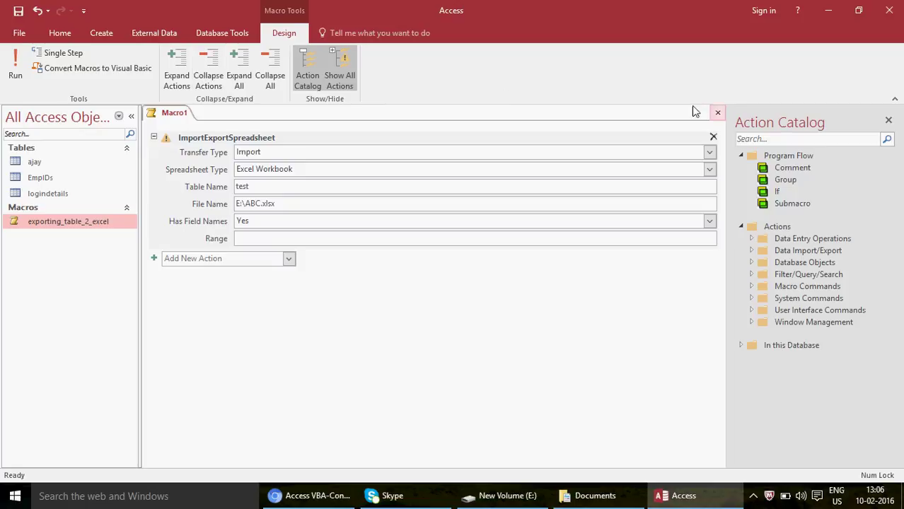
{"action": "left_click", "coordinate": [15, 62]}
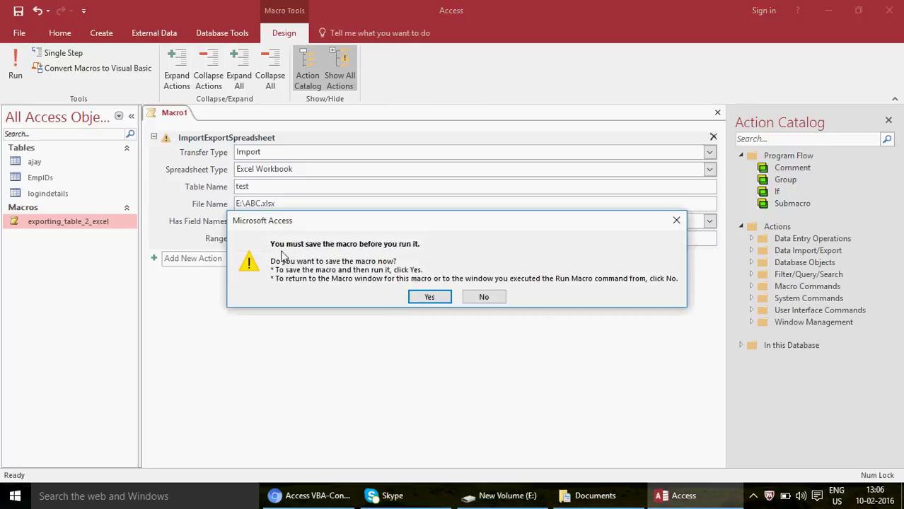
{"action": "left_click", "coordinate": [430, 298]}
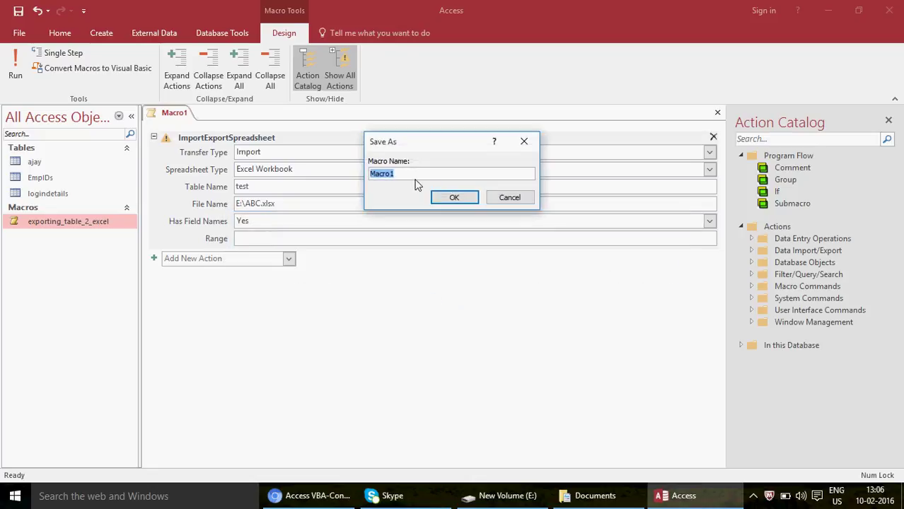
{"action": "type", "text": "importing_excel"}
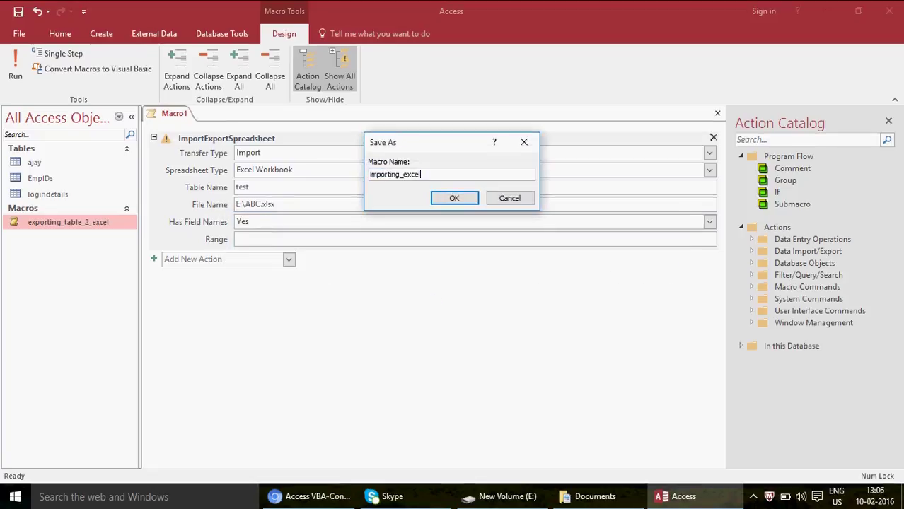
{"action": "left_click", "coordinate": [457, 198]}
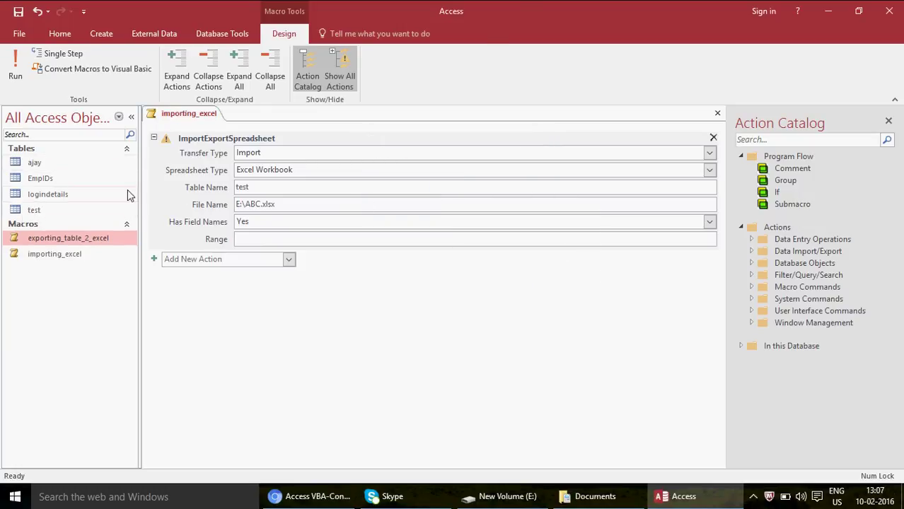
{"action": "left_click", "coordinate": [55, 212]}
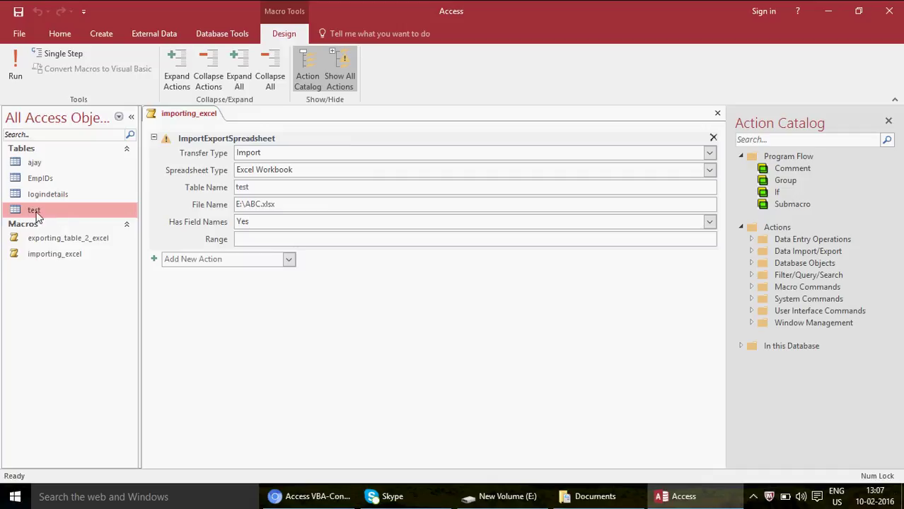
{"action": "double_click", "coordinate": [50, 211]}
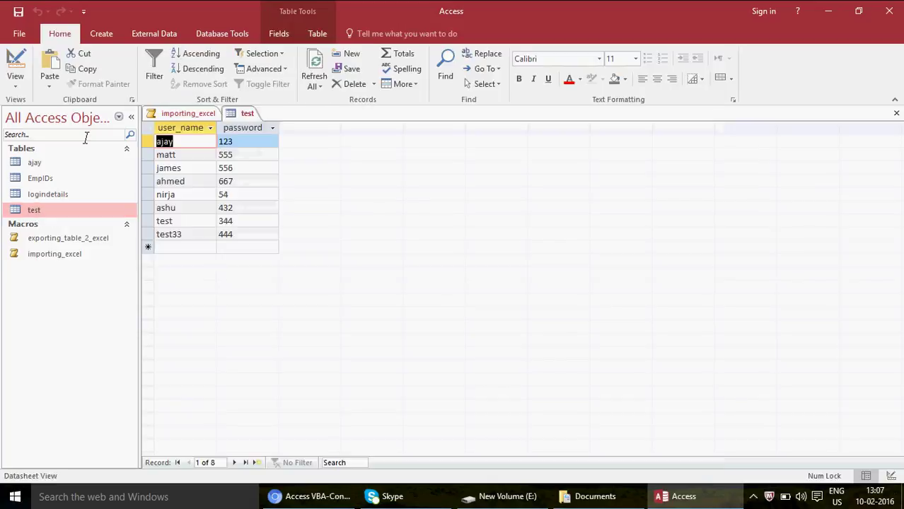
{"action": "left_click", "coordinate": [148, 221]}
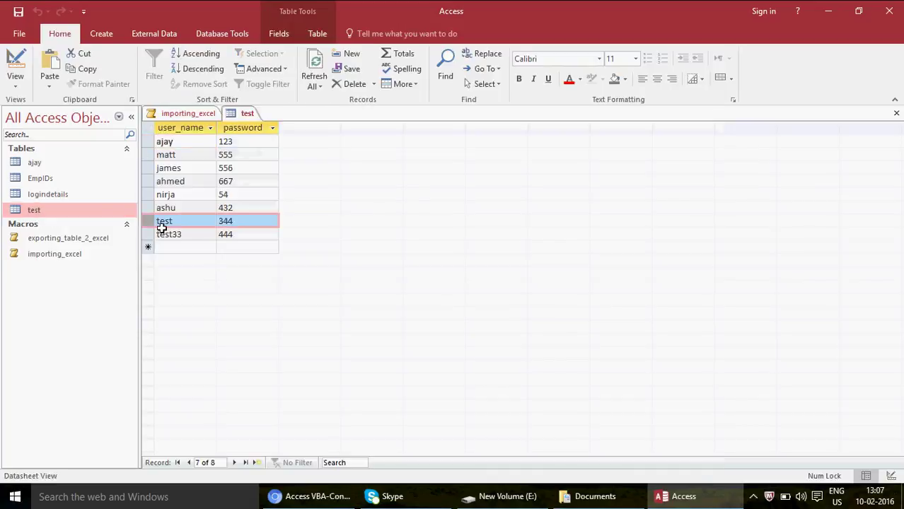
{"action": "left_click", "coordinate": [150, 234], "text": "shift"}
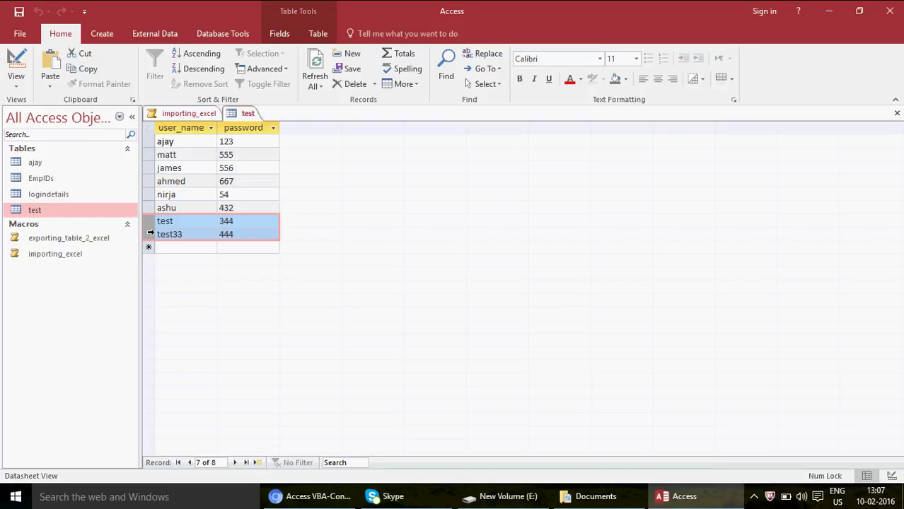
{"action": "left_click", "coordinate": [899, 115]}
{"action": "left_click", "coordinate": [281, 238]}
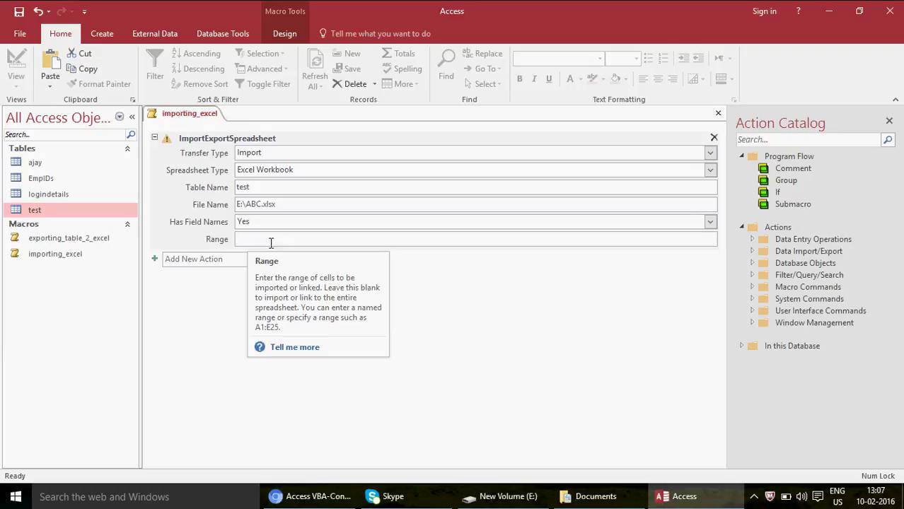
Set Range to A1:B3, save and rerun importing_excel, then open the test table.
{"action": "key", "text": "Caps_Lock"}
{"action": "type", "text": "A"}
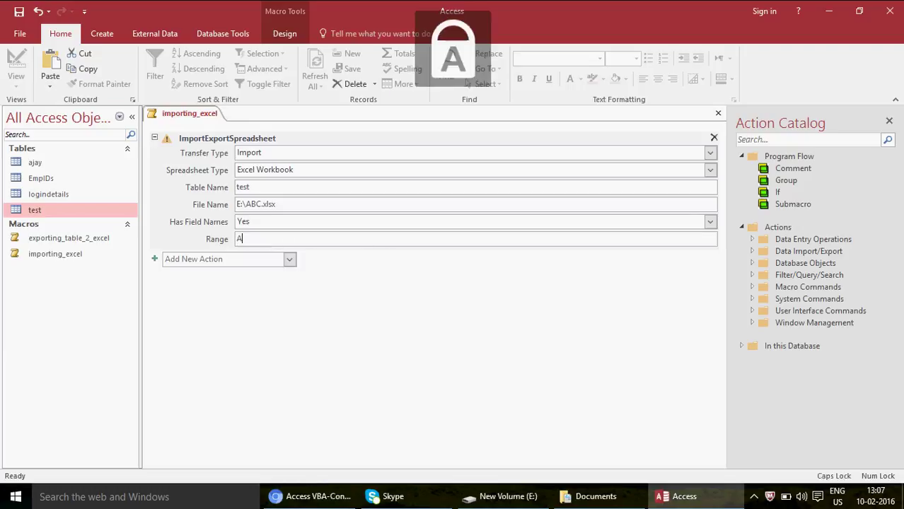
{"action": "type", "text": "1"}
{"action": "type", "text": ":A"}
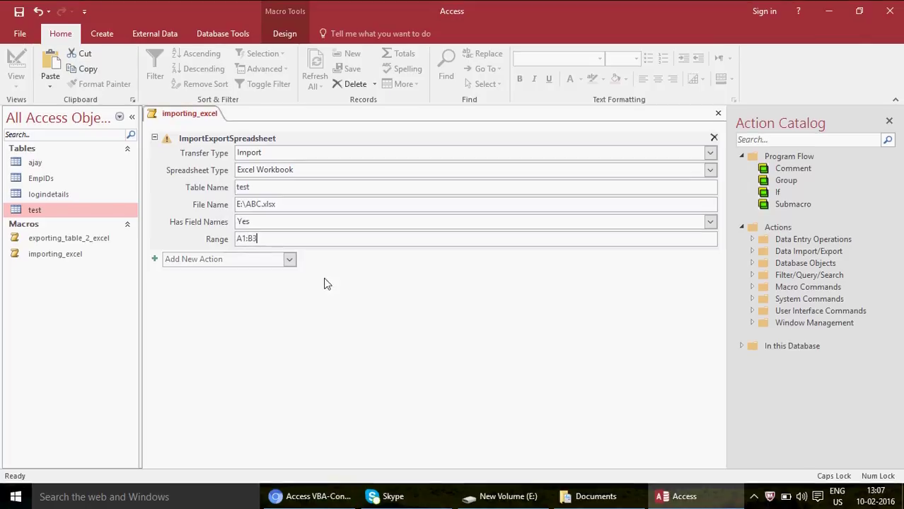
{"action": "left_click", "coordinate": [284, 34]}
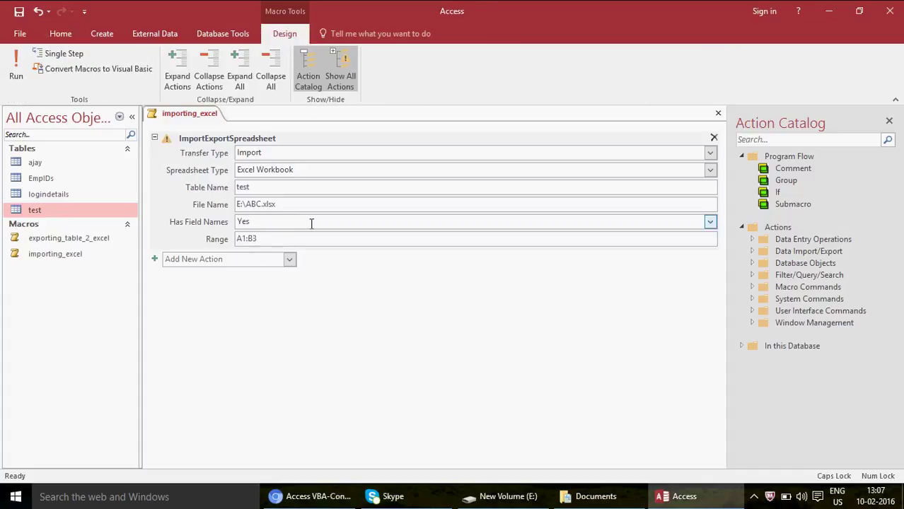
{"action": "mouse_move", "coordinate": [282, 233]}
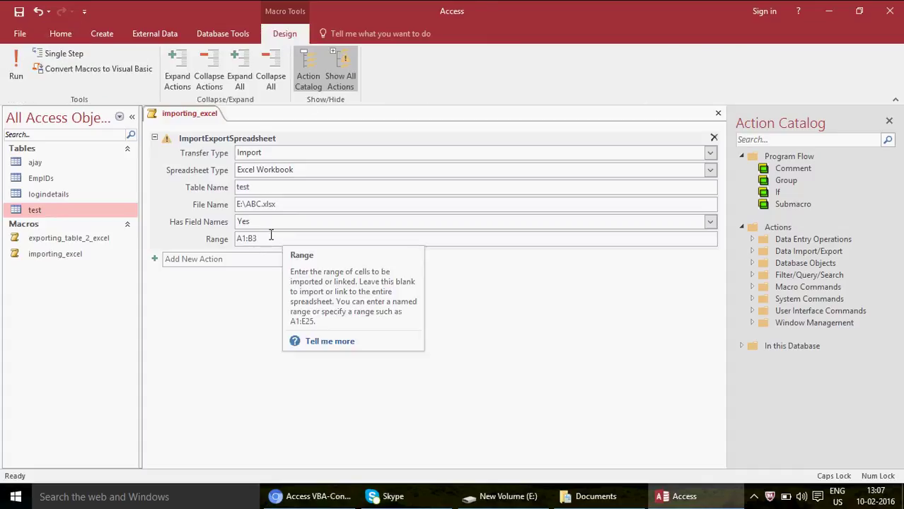
{"action": "left_click", "coordinate": [15, 68]}
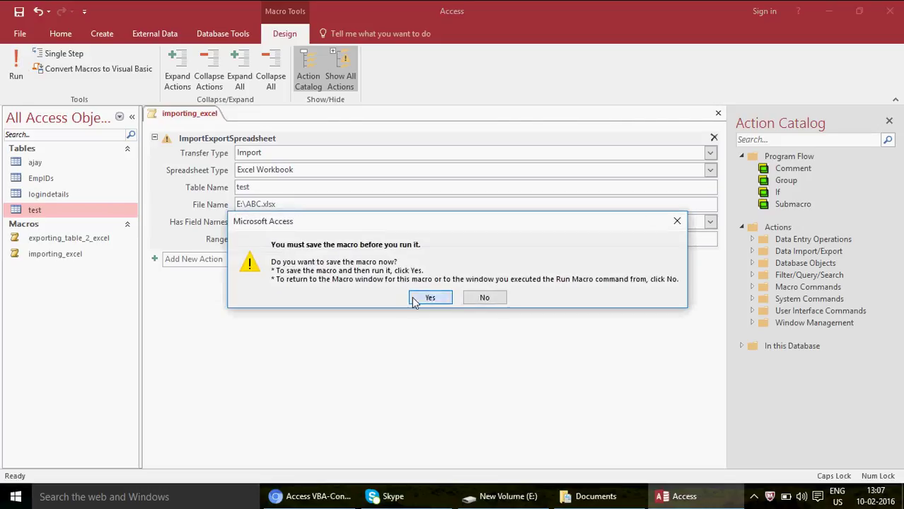
{"action": "left_click", "coordinate": [425, 297]}
{"action": "double_click", "coordinate": [54, 213]}
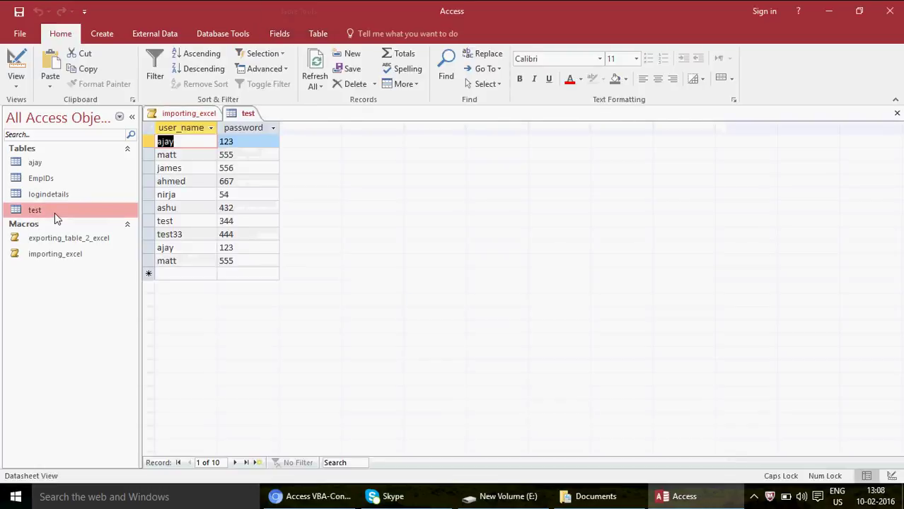
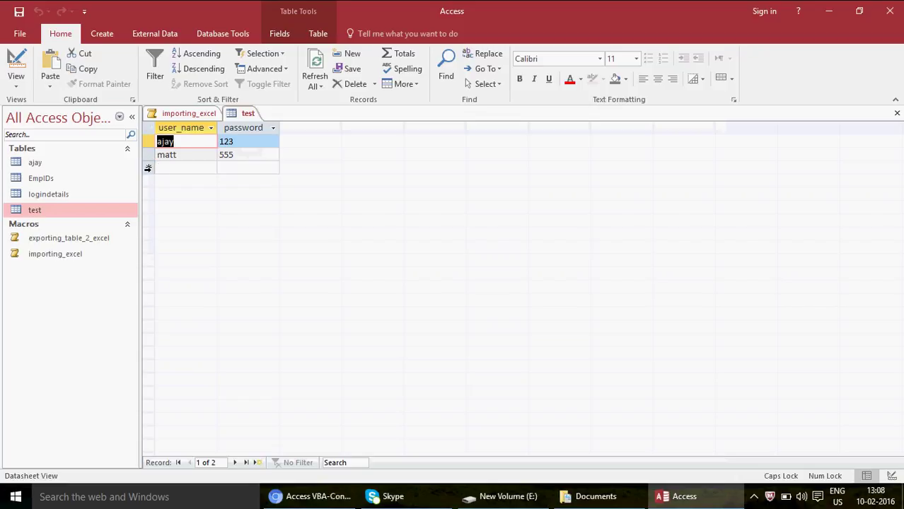
Open ABC.xlsx in Excel from the New Volume (E:) folder.
{"action": "left_click", "coordinate": [149, 167]}
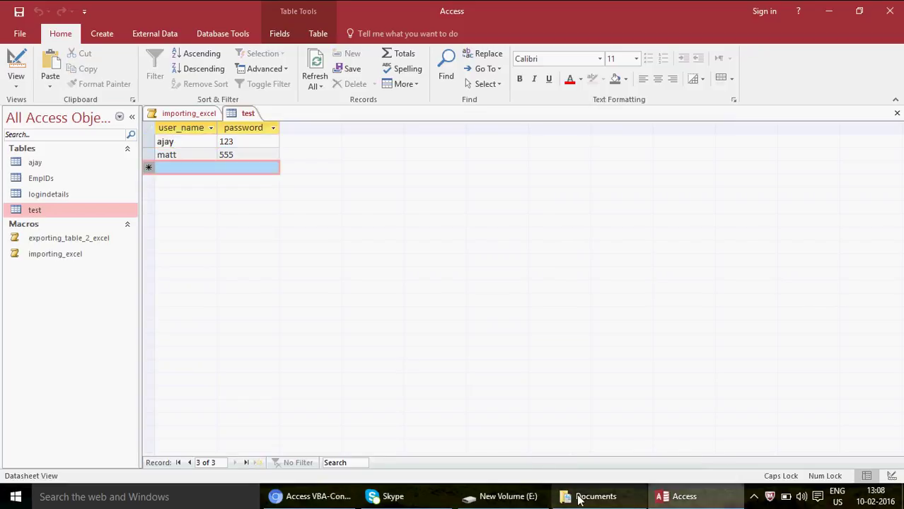
{"action": "left_click", "coordinate": [610, 500]}
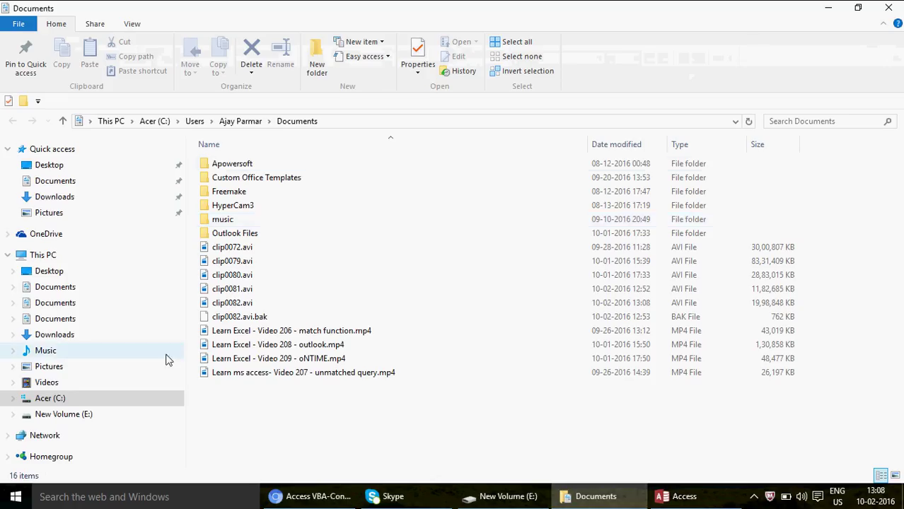
{"action": "left_click", "coordinate": [506, 498]}
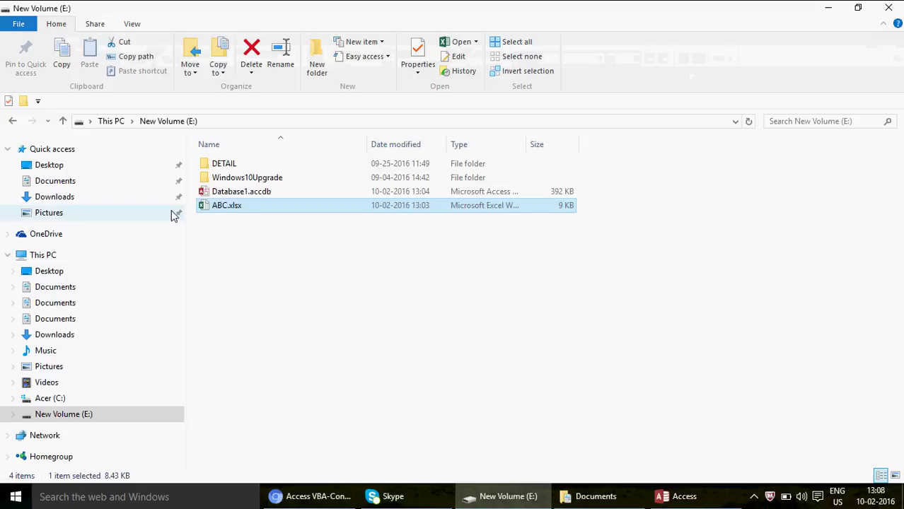
{"action": "double_click", "coordinate": [229, 209]}
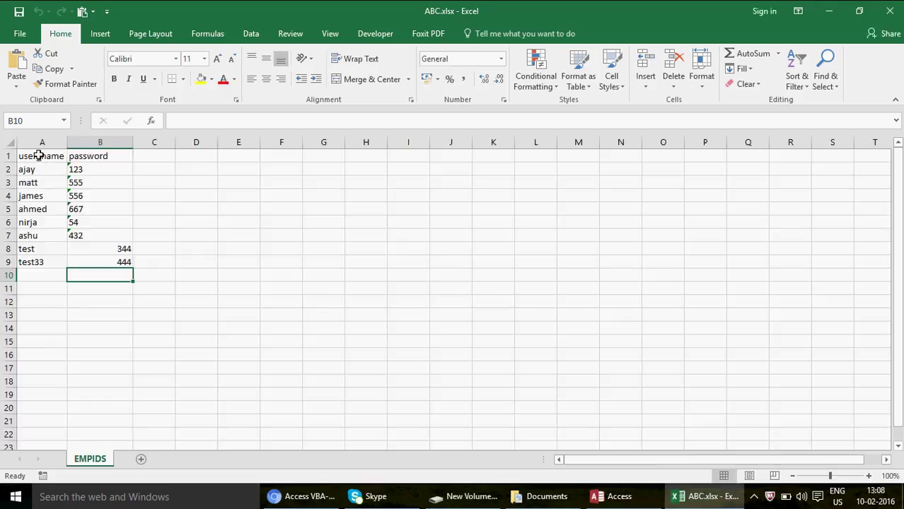
Select A1:B3, the header row plus the first two records, on the EMPIDS sheet.
{"action": "left_click_drag", "start_coordinate": [37, 155], "coordinate": [99, 184]}
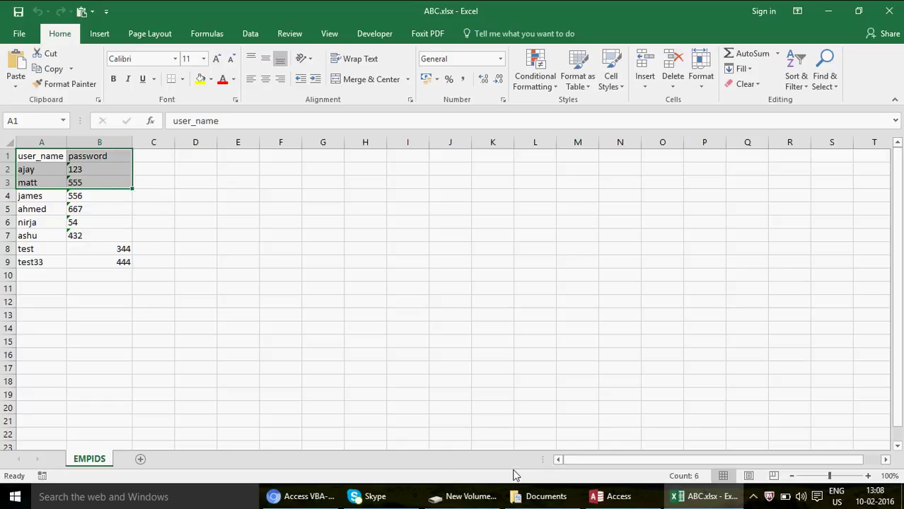
{"action": "mouse_move", "coordinate": [320, 497]}
{"action": "mouse_move", "coordinate": [634, 502]}
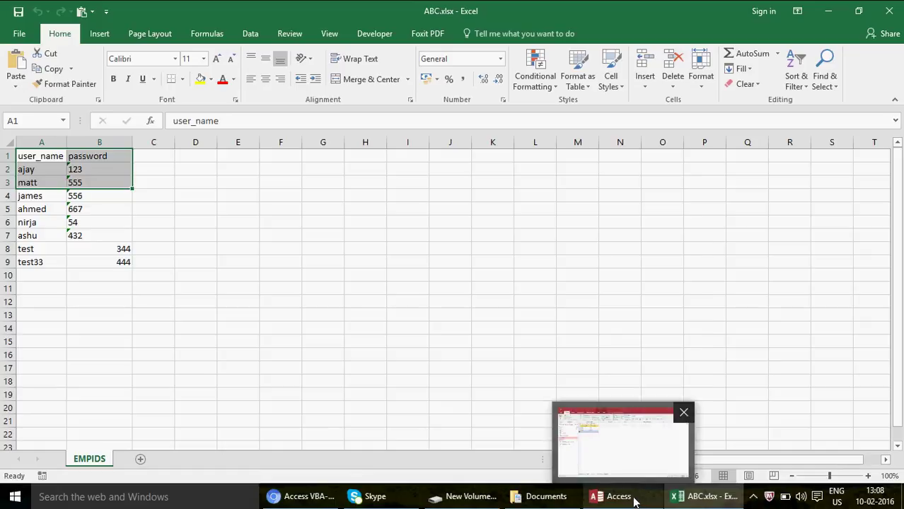
Close the test table and erase A1:B3 from the ImportExportSpreadsheet Range argument.
{"action": "left_click", "coordinate": [634, 498]}
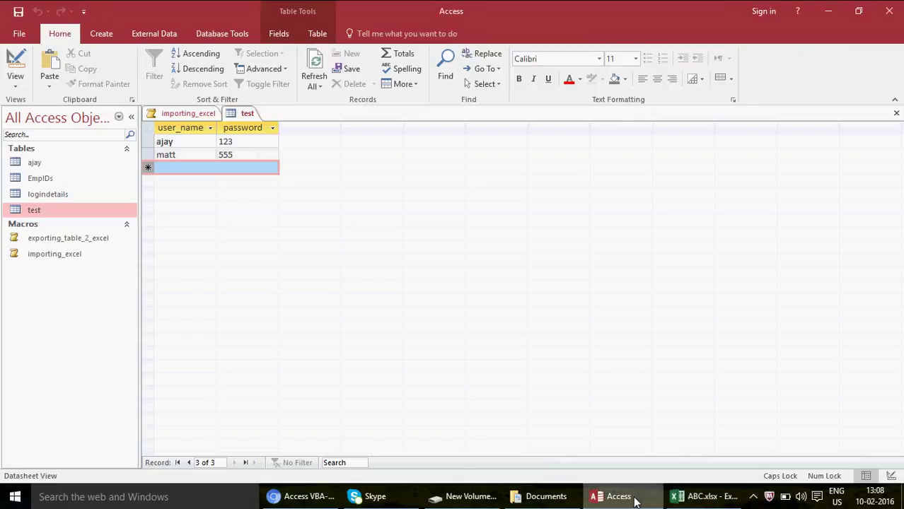
{"action": "left_click", "coordinate": [161, 142]}
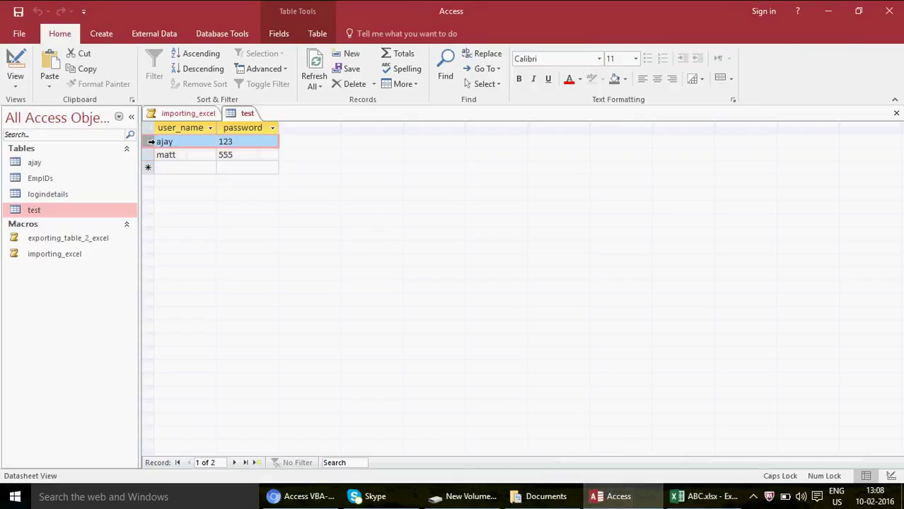
{"action": "left_click", "coordinate": [896, 113]}
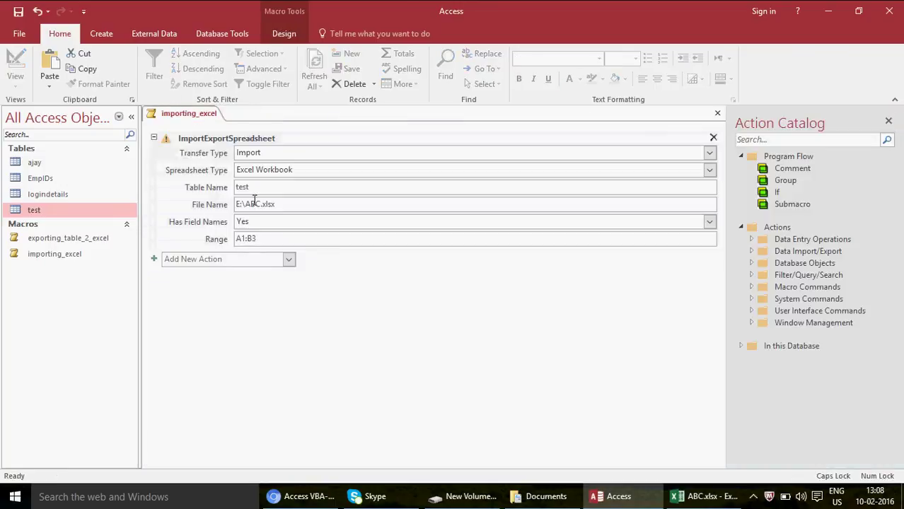
{"action": "left_click", "coordinate": [275, 239]}
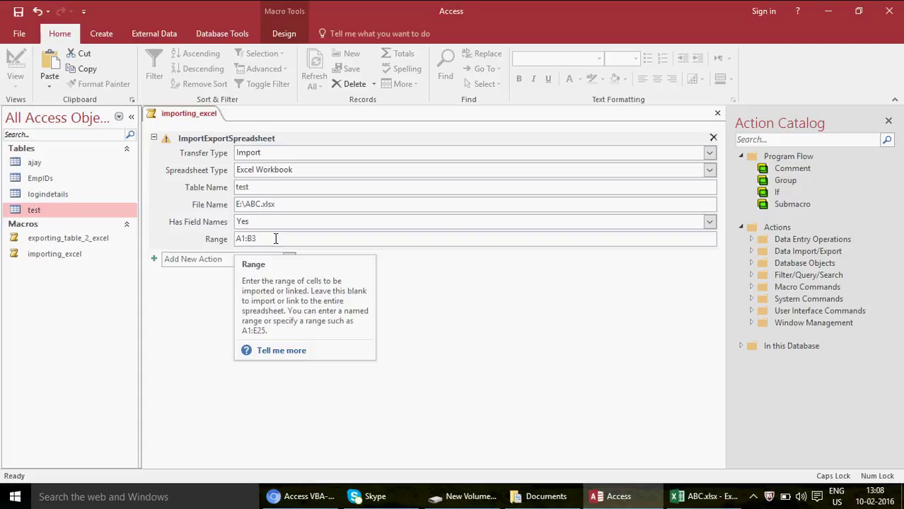
{"action": "key", "text": "BackSpace"}
{"action": "key", "text": "BackSpace"}
{"action": "key", "text": "BackSpace"}
{"action": "key", "text": "BackSpace"}
{"action": "key", "text": "BackSpace"}
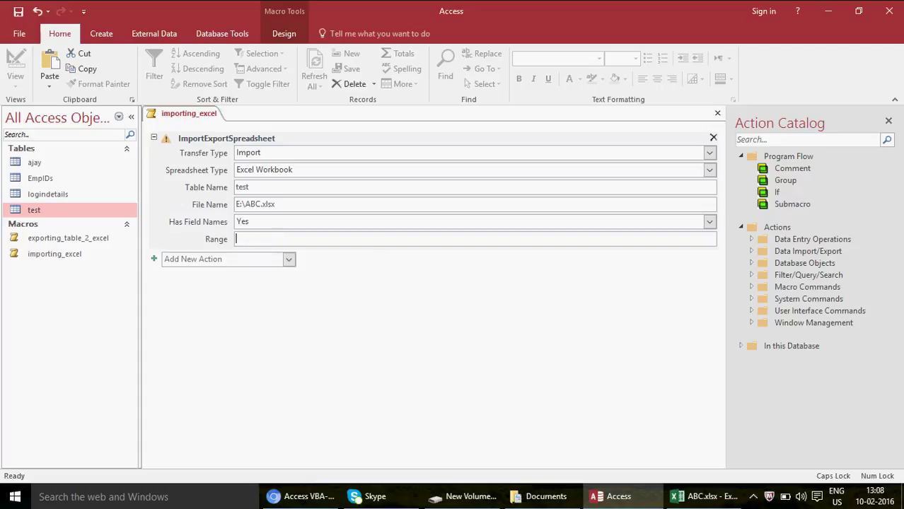
Select the test table in the navigation pane.
{"action": "left_click", "coordinate": [55, 212]}
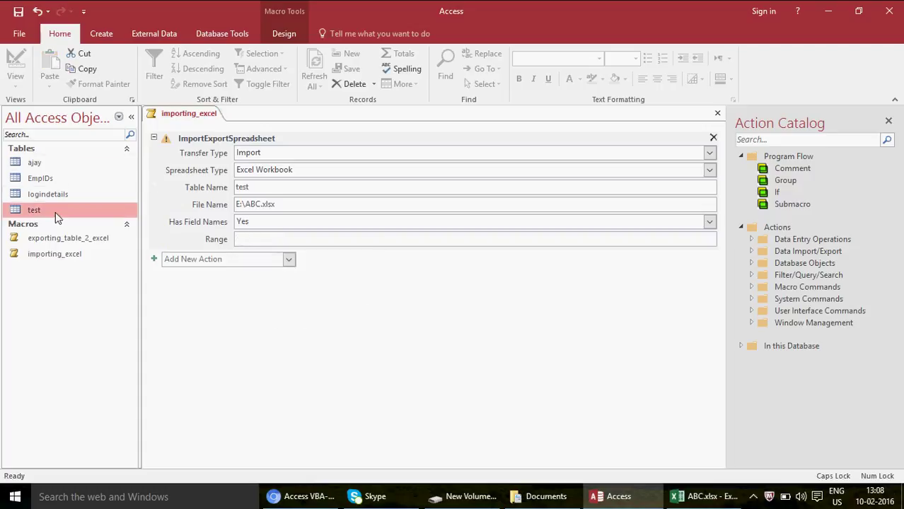
{"action": "left_click", "coordinate": [71, 198]}
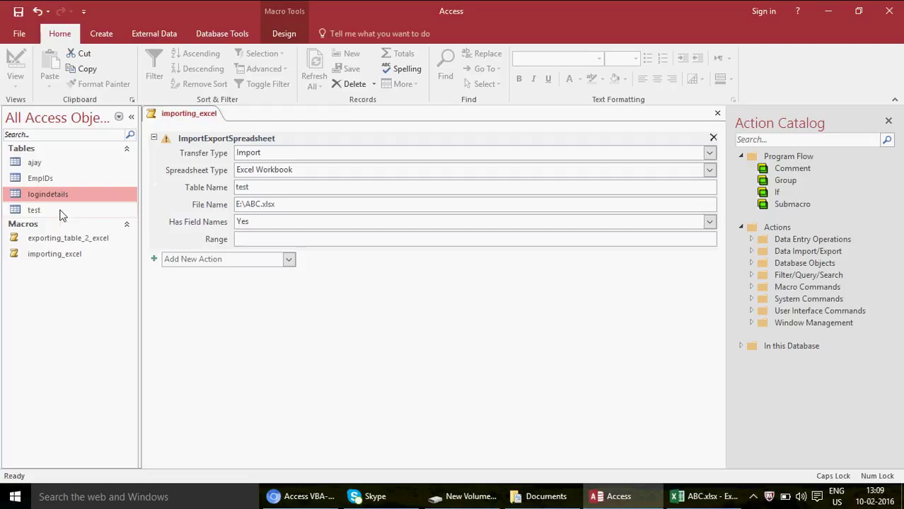
{"action": "left_click", "coordinate": [60, 215]}
Delete the test table, then save and run the importing_excel macro.
{"action": "key", "text": "Delete"}
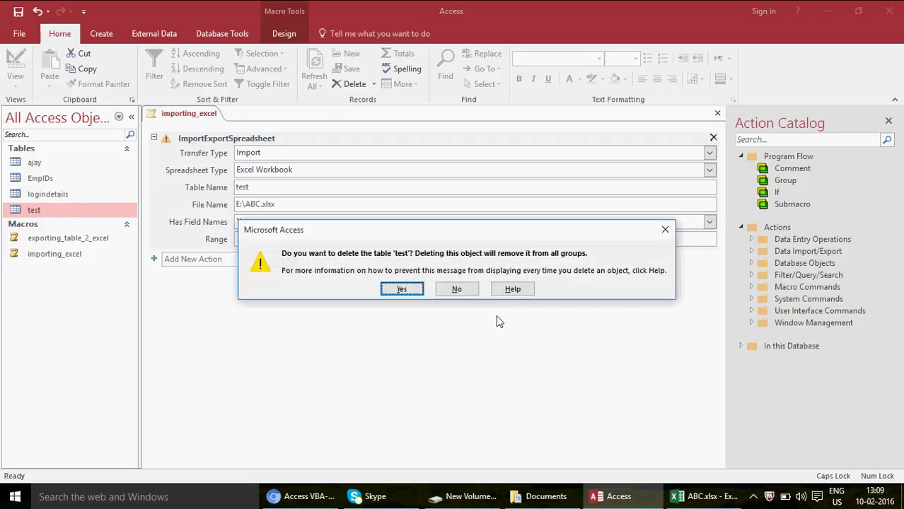
{"action": "left_click", "coordinate": [401, 290]}
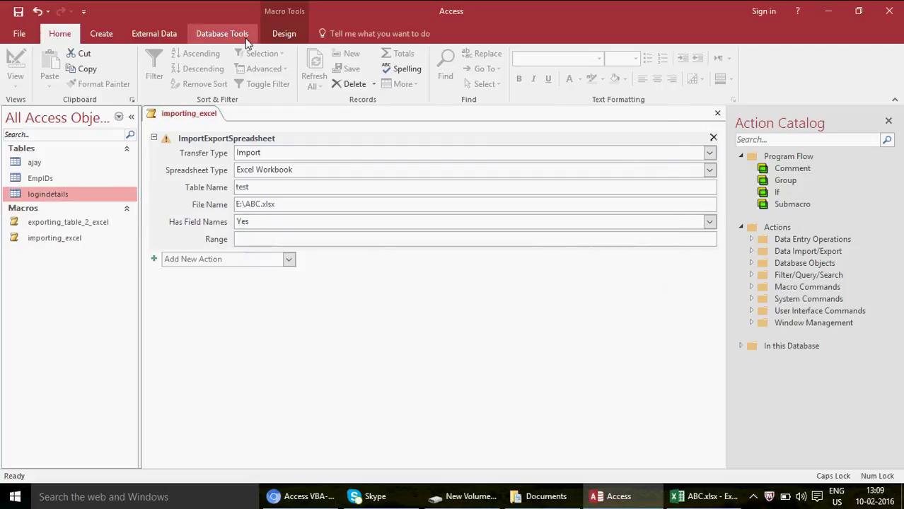
{"action": "left_click", "coordinate": [290, 37]}
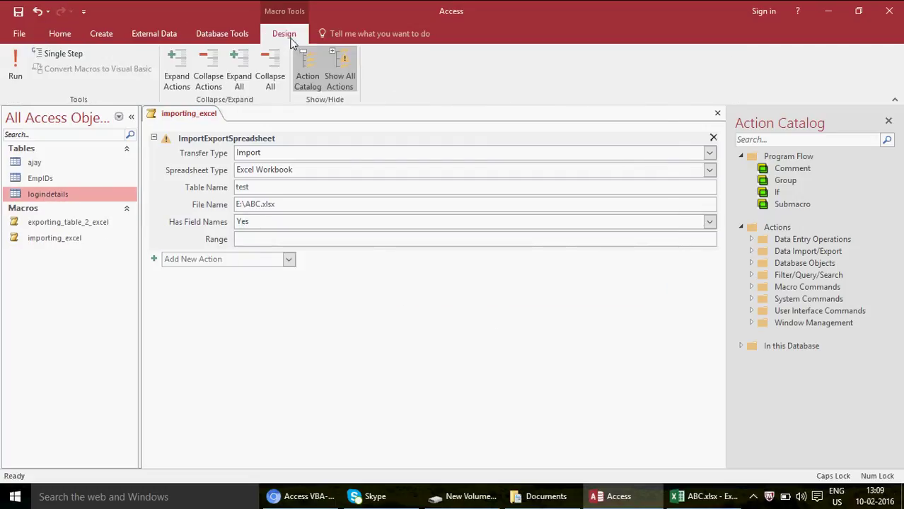
{"action": "left_click", "coordinate": [15, 67]}
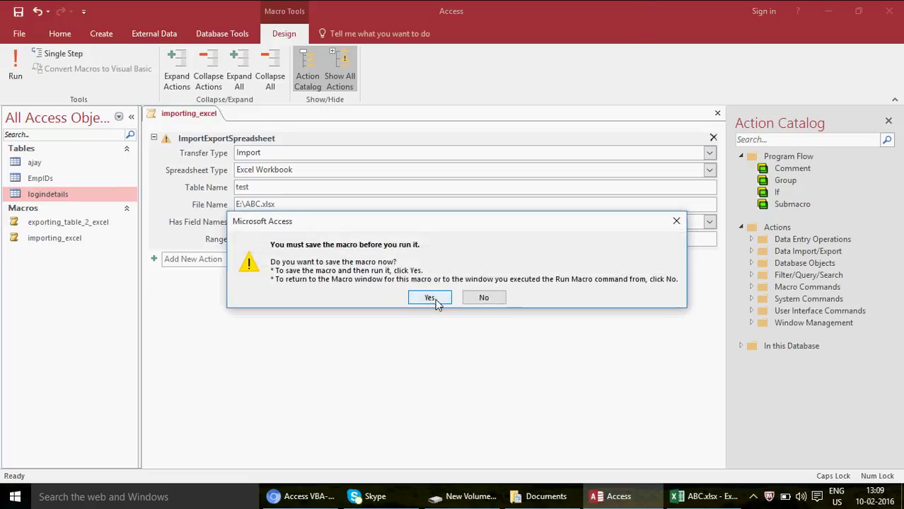
{"action": "left_click", "coordinate": [433, 300]}
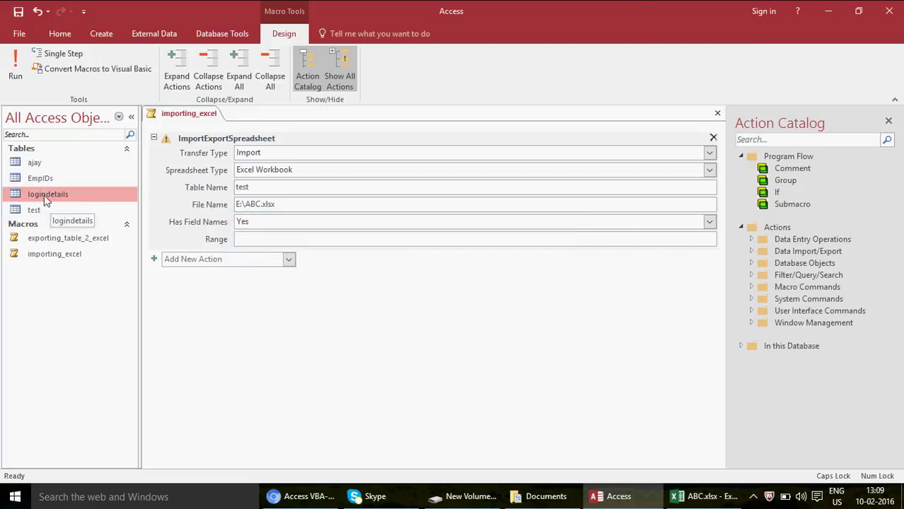
Check the re-imported test table holds eight records, then close it and the macro.
{"action": "double_click", "coordinate": [53, 209]}
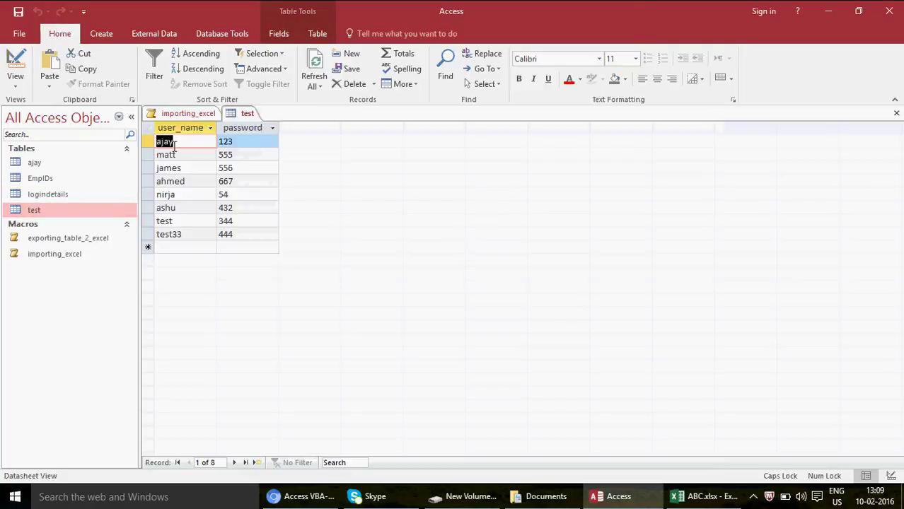
{"action": "left_click", "coordinate": [897, 115]}
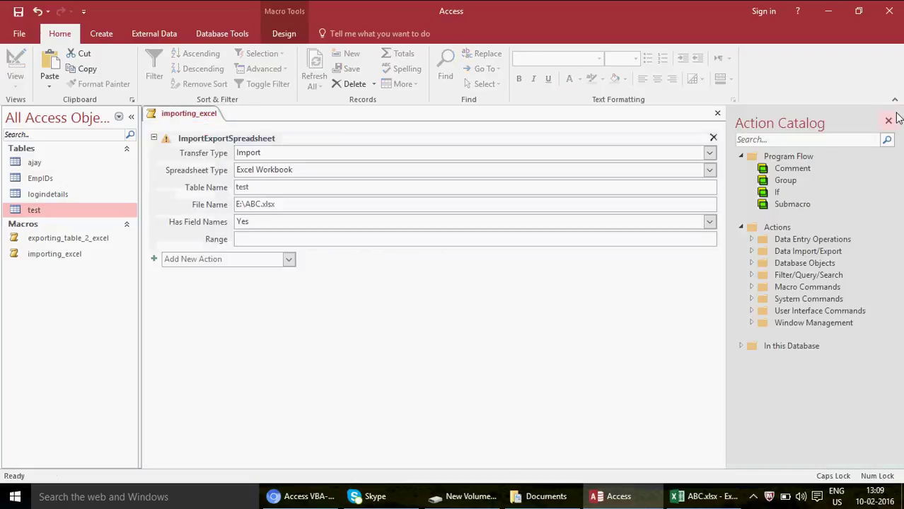
{"action": "left_click", "coordinate": [717, 114]}
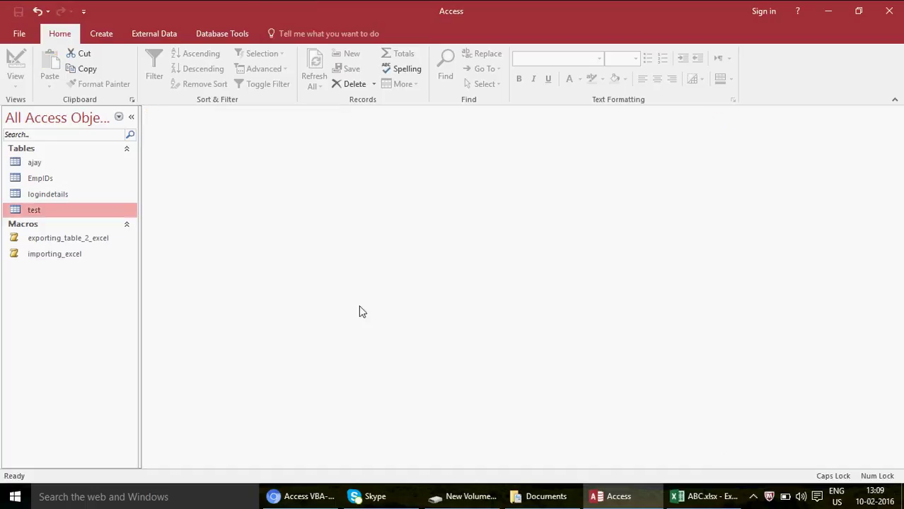